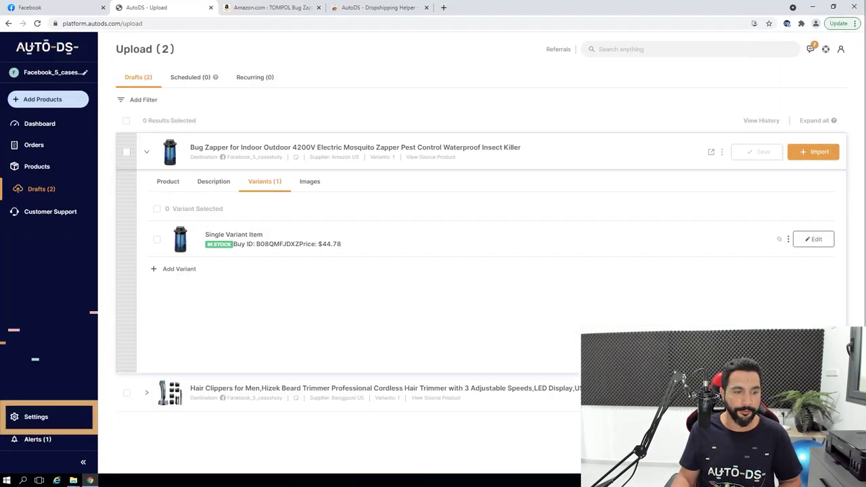
# - Open the store settings and look through the suppliers available in the Add Supplier dialog, choosing Amazon
pyautogui.click(39, 416)
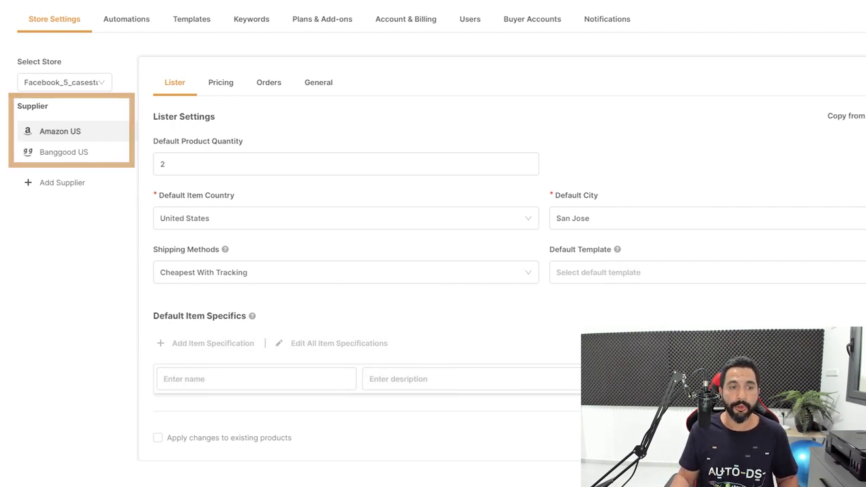
pyautogui.click(56, 181)
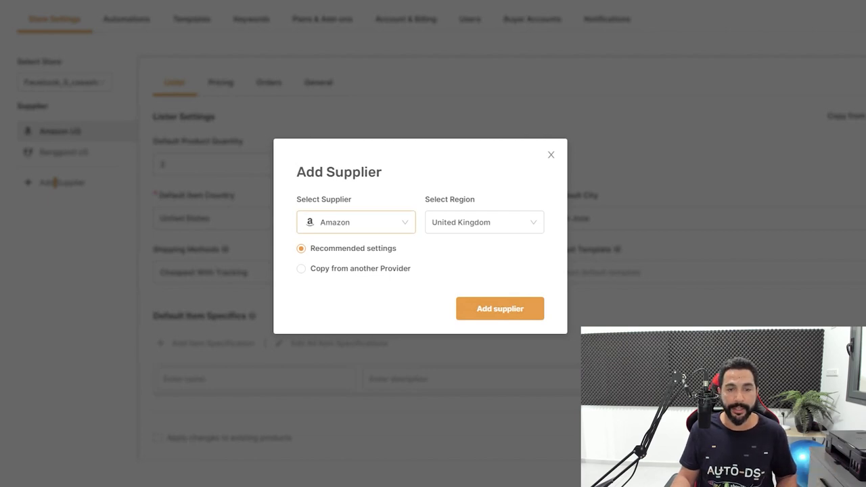
pyautogui.click(357, 222)
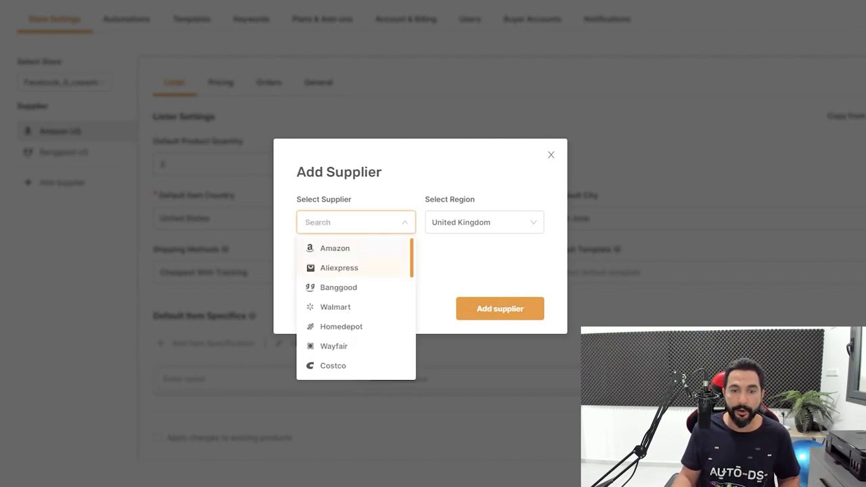
pyautogui.scroll(-4, 356, 308)
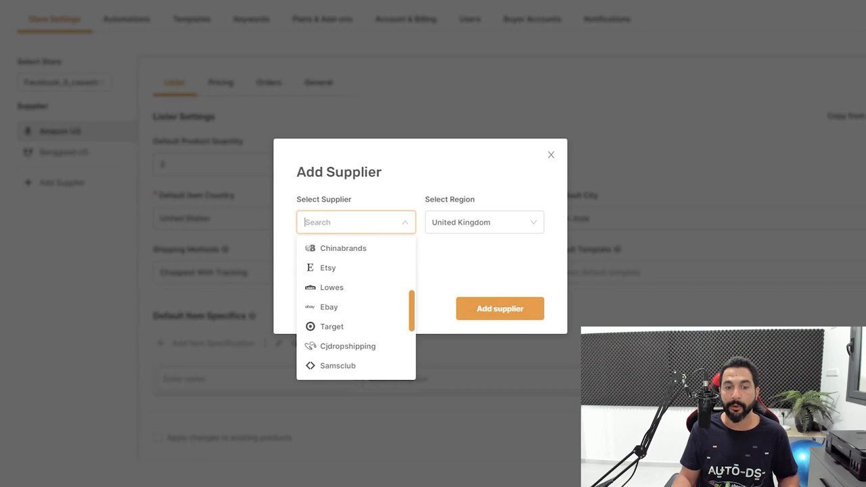
pyautogui.scroll(-3, 356, 307)
pyautogui.scroll(8, 356, 308)
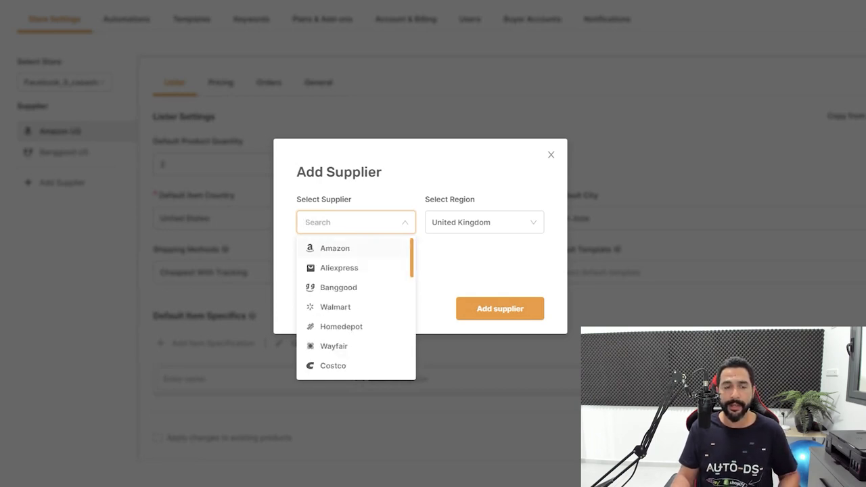
pyautogui.click(334, 247)
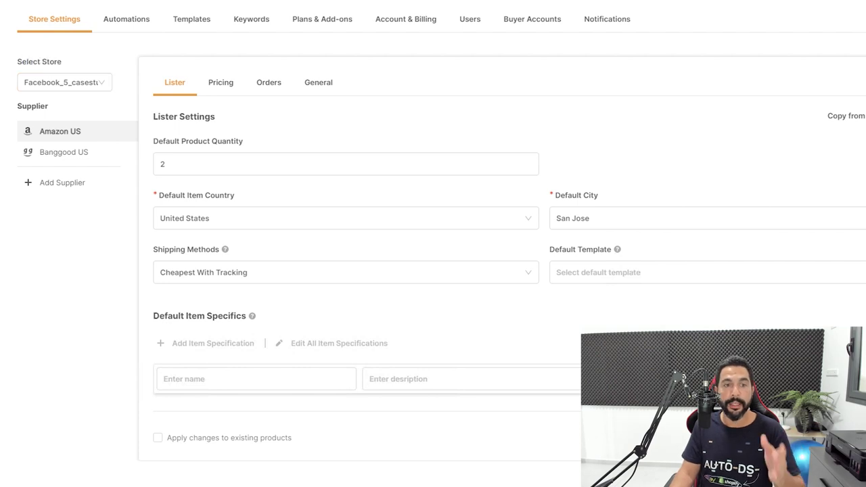
# - Examine the fee and additional profit percentages in the Amazon US pricing settings
pyautogui.click(220, 82)
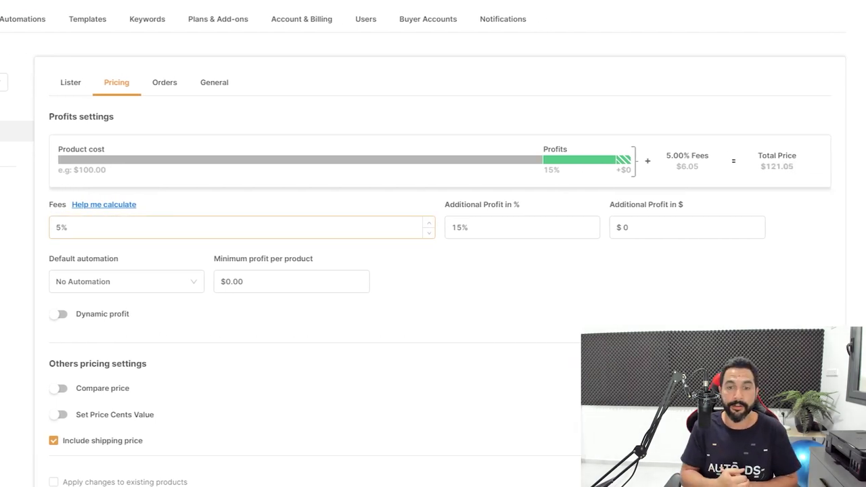
pyautogui.click(521, 227)
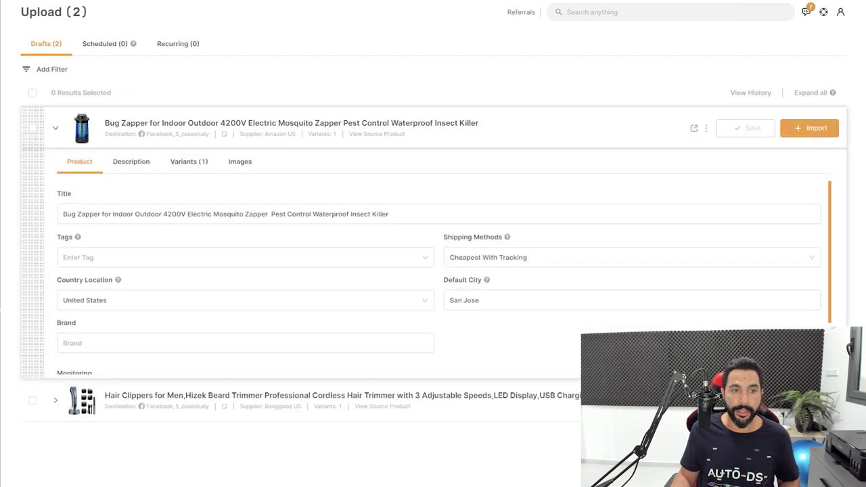
# - Review the Bug Zapper draft's title, description and single variant, including the variant's pricing, Buy ID and supplier details
pyautogui.click(406, 214)
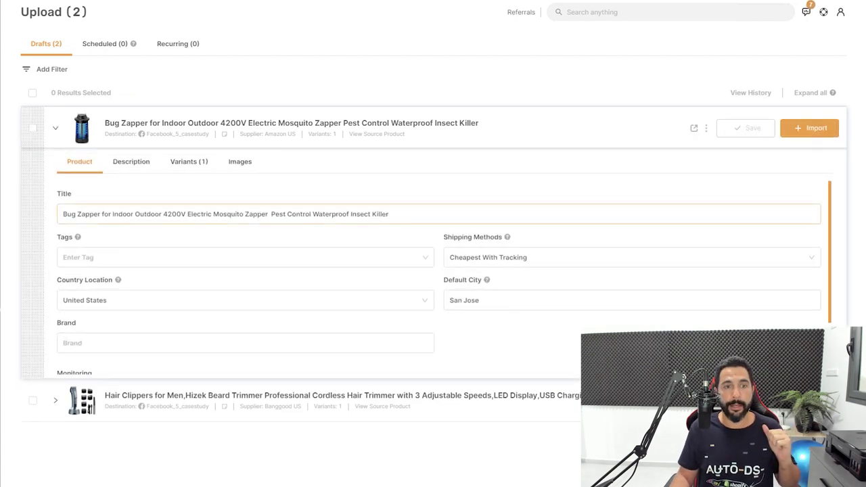
pyautogui.click(132, 160)
pyautogui.click(189, 161)
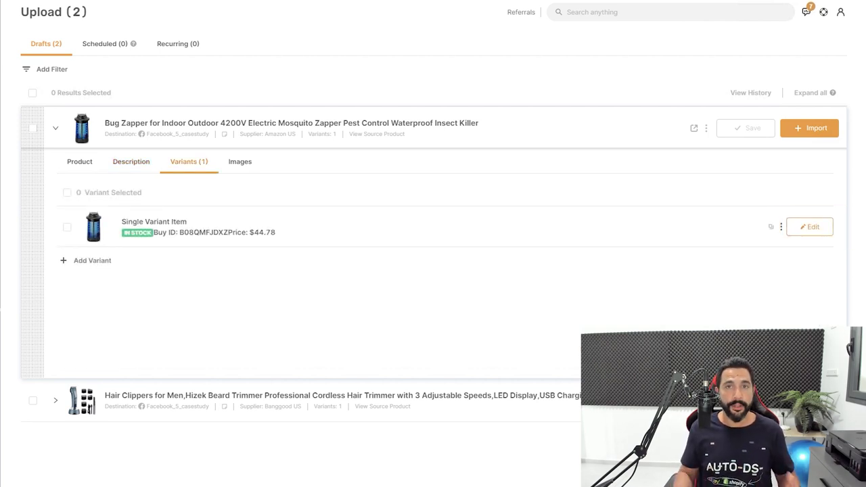
pyautogui.click(810, 226)
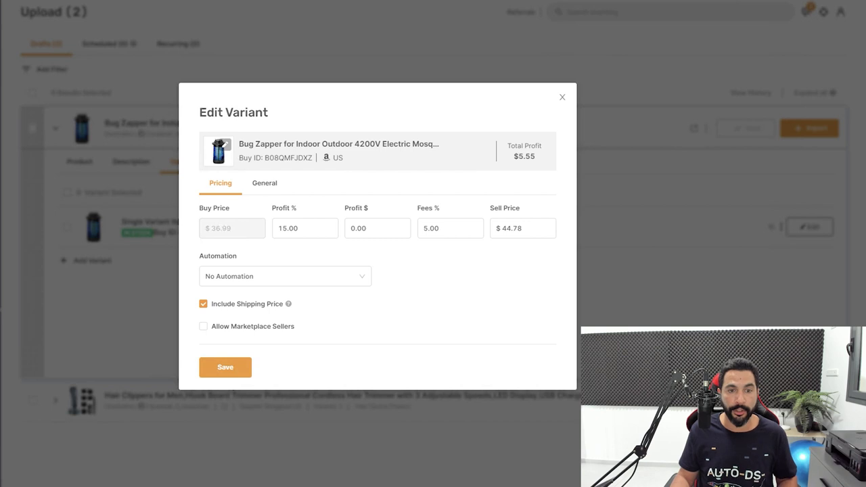
pyautogui.click(264, 183)
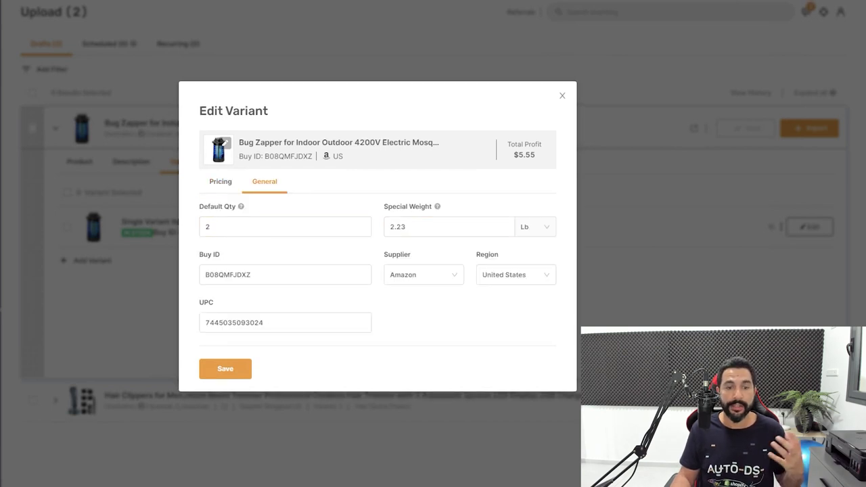
pyautogui.click(285, 274)
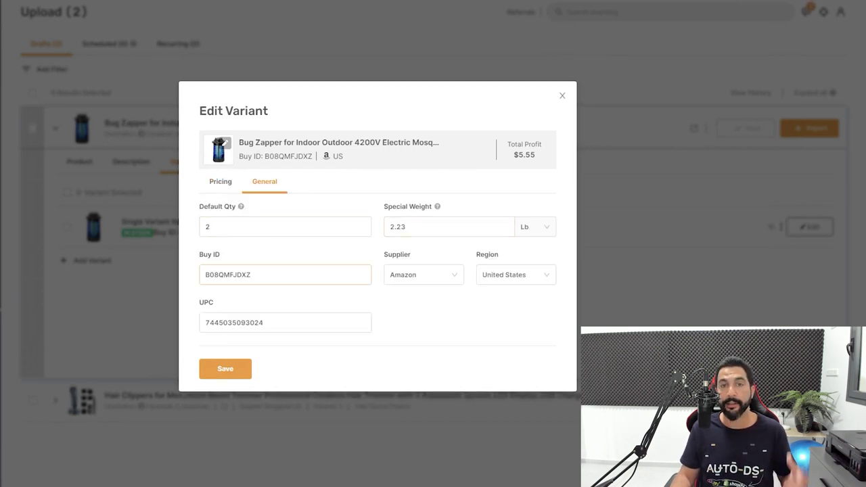
pyautogui.click(424, 275)
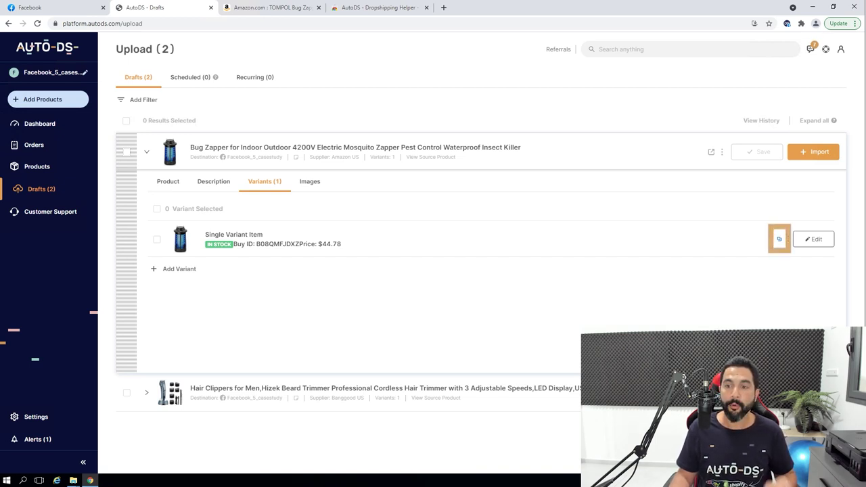
# - Copy the Bug Zapper draft's single variant item information to the clipboard
pyautogui.click(779, 239)
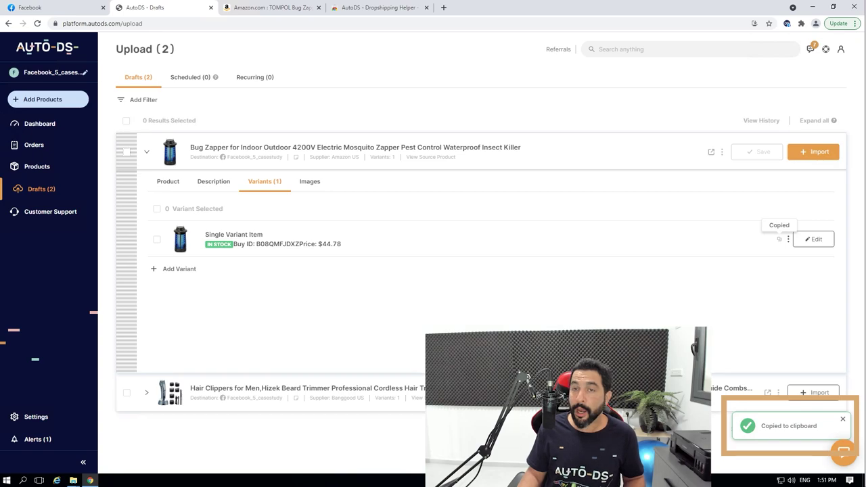
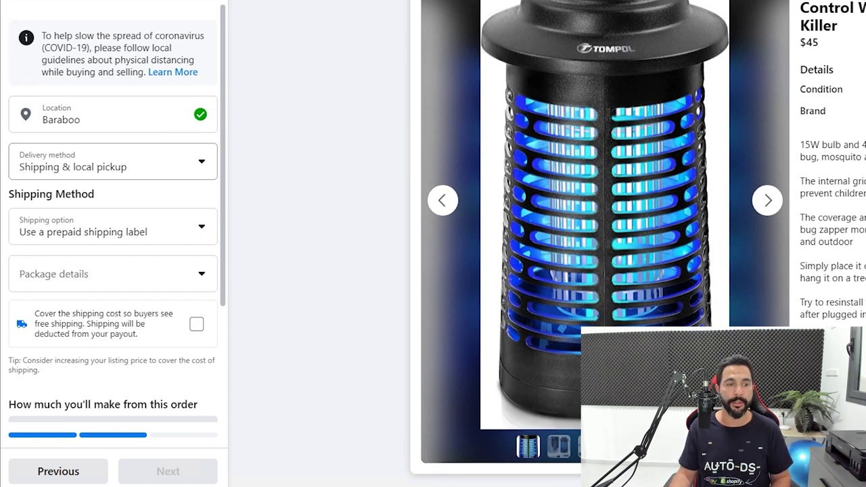
# - Set the listing's delivery method to Shipping only and its shipping option to Use your own shipping label
pyautogui.click(109, 163)
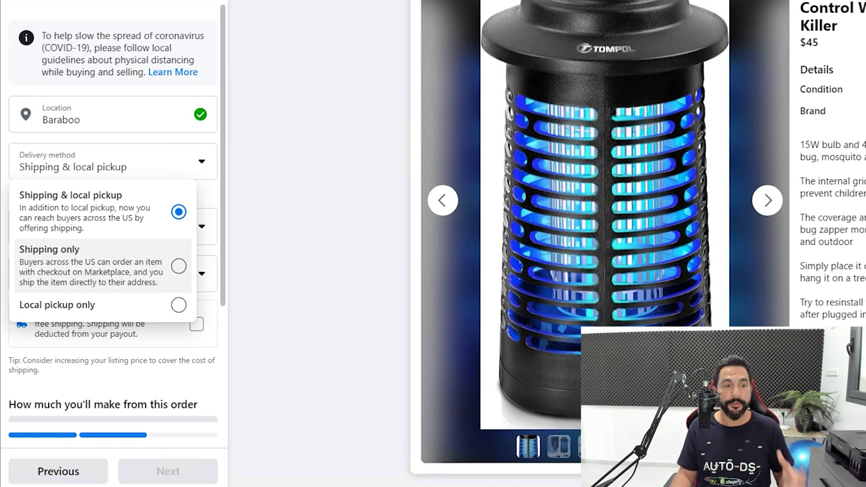
pyautogui.click(91, 265)
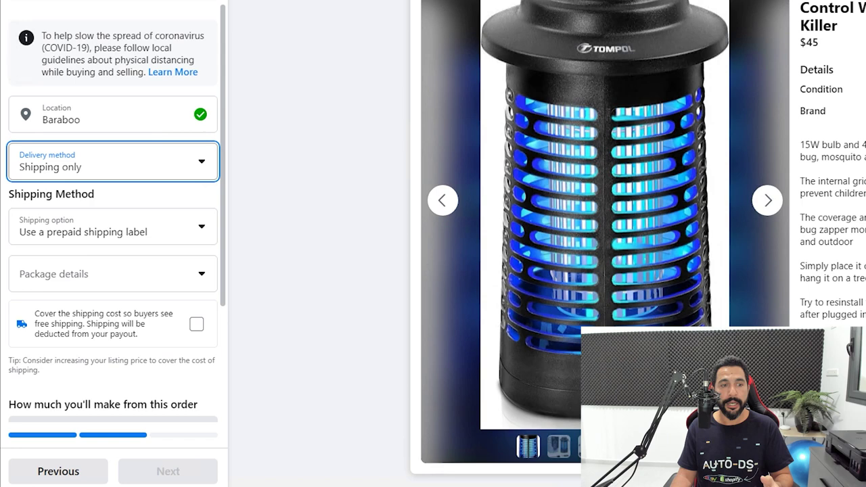
pyautogui.scroll(-1, 113, 236)
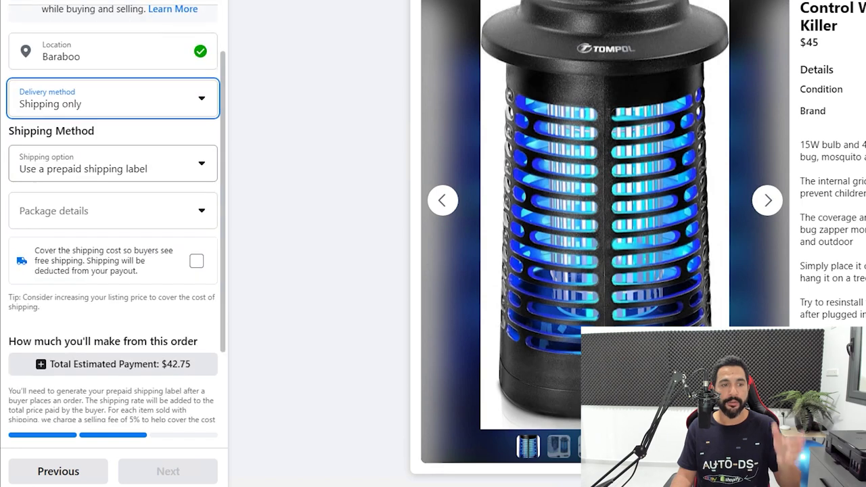
pyautogui.scroll(-1, 113, 237)
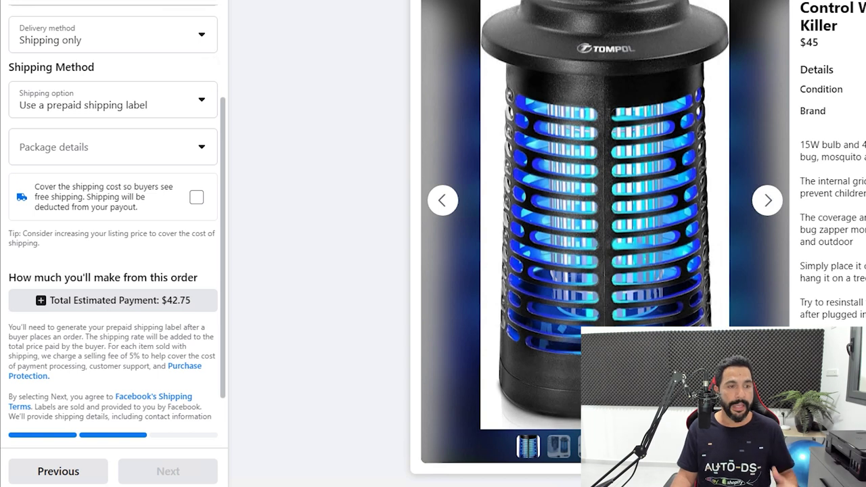
pyautogui.click(108, 100)
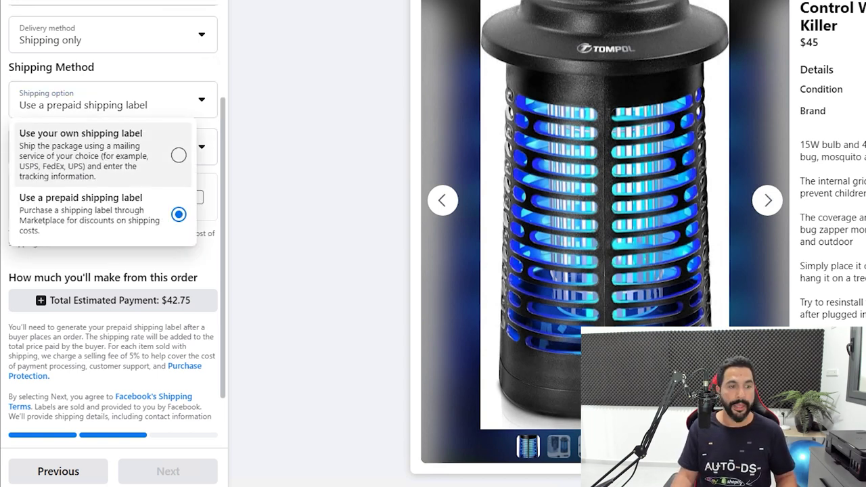
pyautogui.click(94, 154)
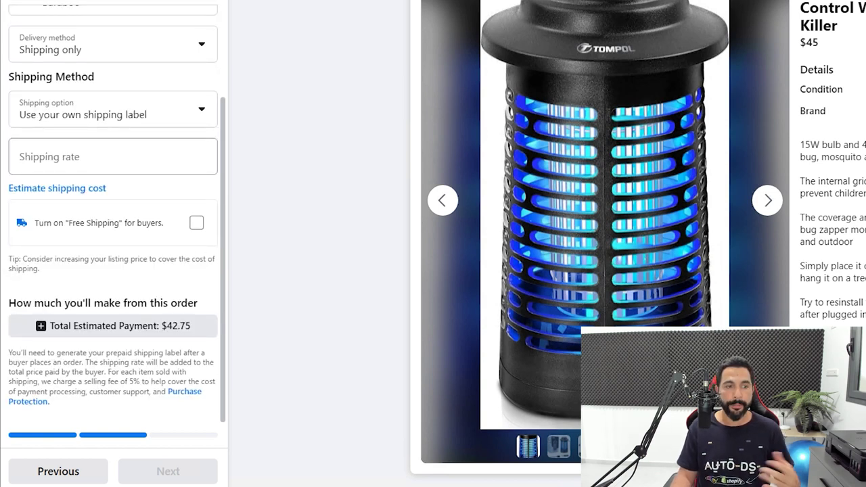
# - Turn on Free Shipping for buyers, leaving the shipping rate empty, and continue to the listing's audience page
pyautogui.click(113, 156)
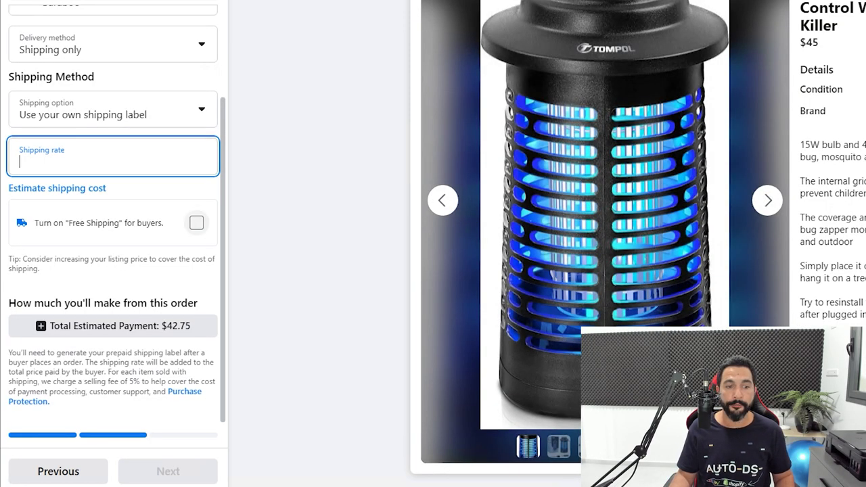
pyautogui.click(196, 223)
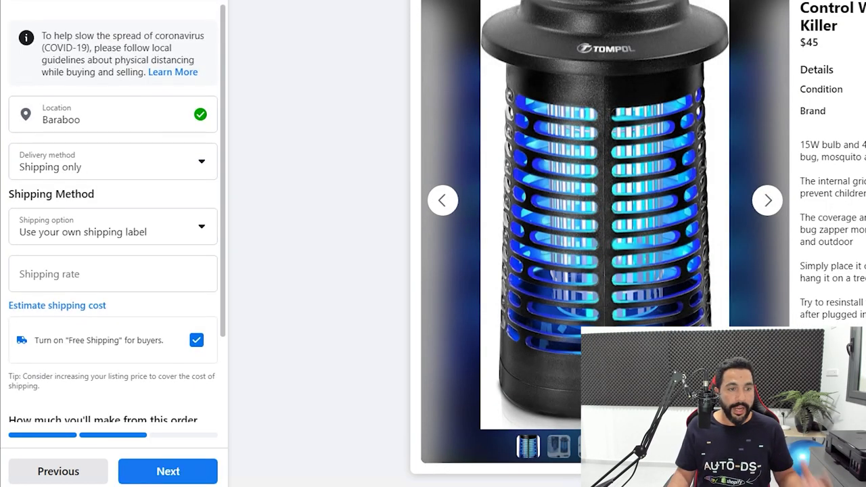
pyautogui.scroll(-2, 112, 271)
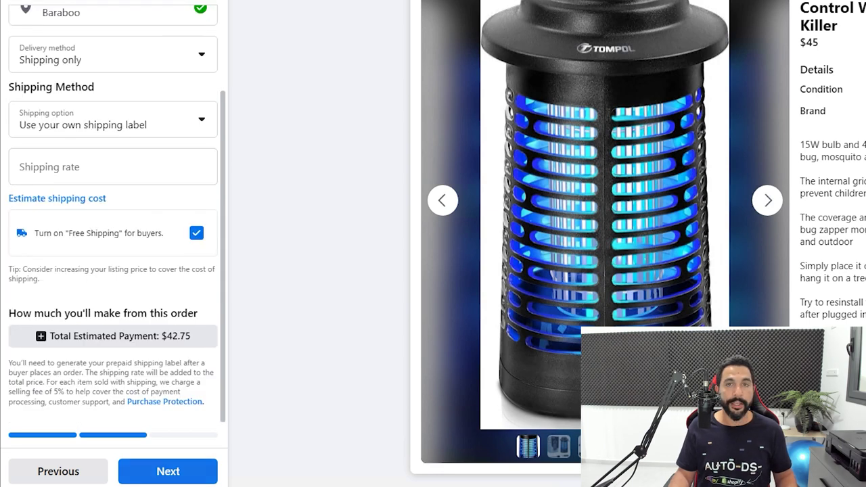
pyautogui.click(168, 471)
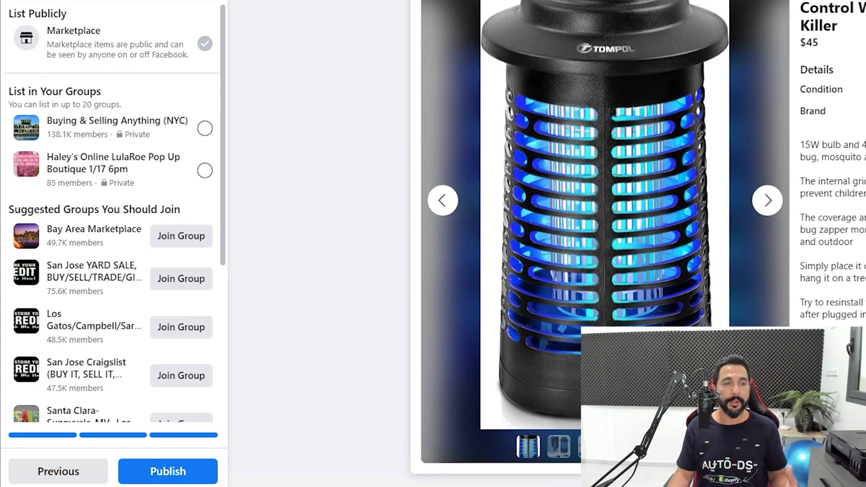
# - Look through the groups the listing can be posted in and the suggested groups to join
pyautogui.scroll(-3, 112, 237)
pyautogui.scroll(-1, 111, 237)
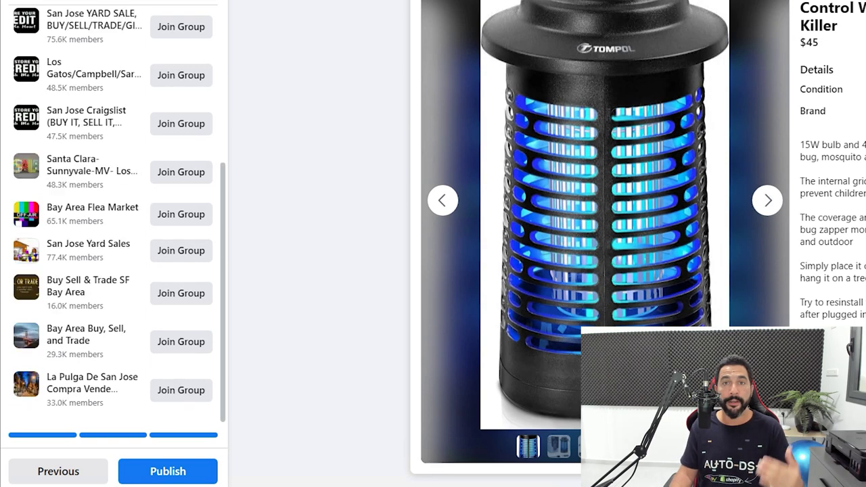
pyautogui.scroll(4, 112, 237)
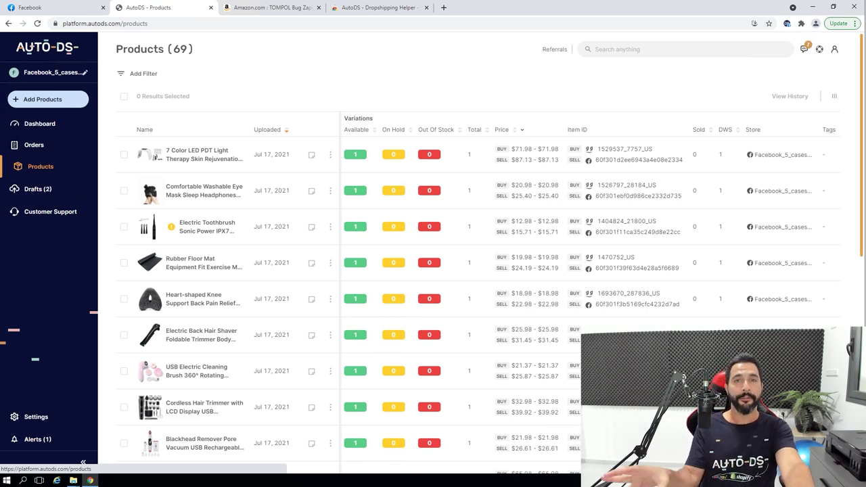
# - Switch to the Facebook listing and view the sync range choices in the AutoDS extension's Facebook Monitoring
pyautogui.hotkey('ctrl', '1')
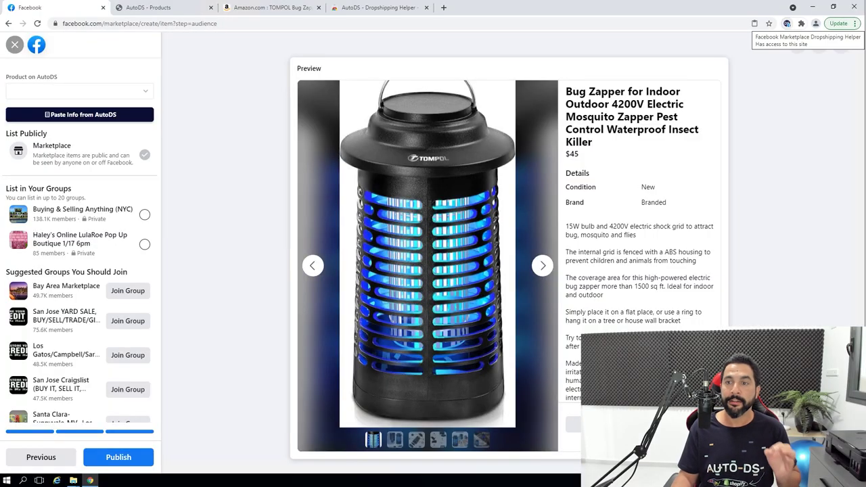
pyautogui.click(786, 23)
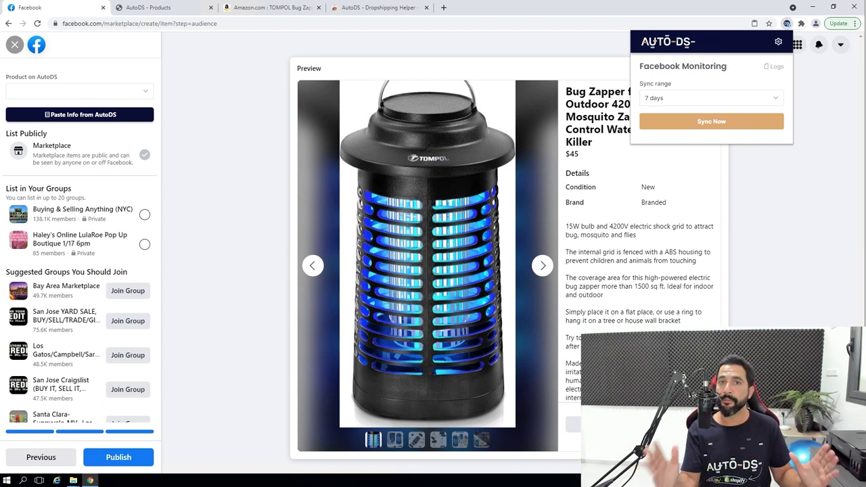
pyautogui.click(711, 97)
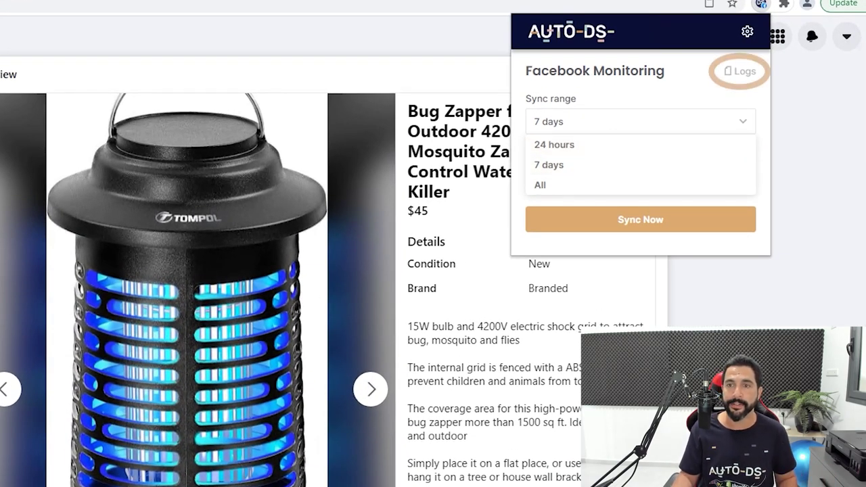
# - Open the AutoDS extension's logs and look through the recorded Facebook sync entries
pyautogui.click(739, 71)
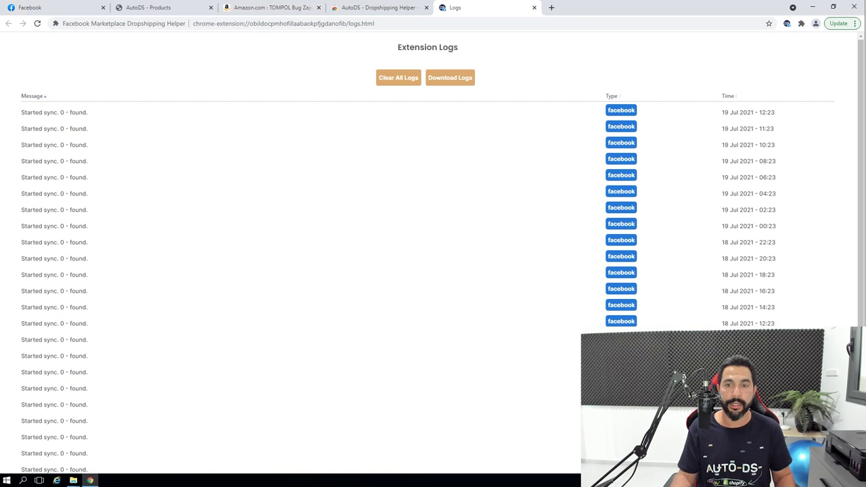
pyautogui.scroll(-3, 433, 243)
pyautogui.scroll(3, 433, 243)
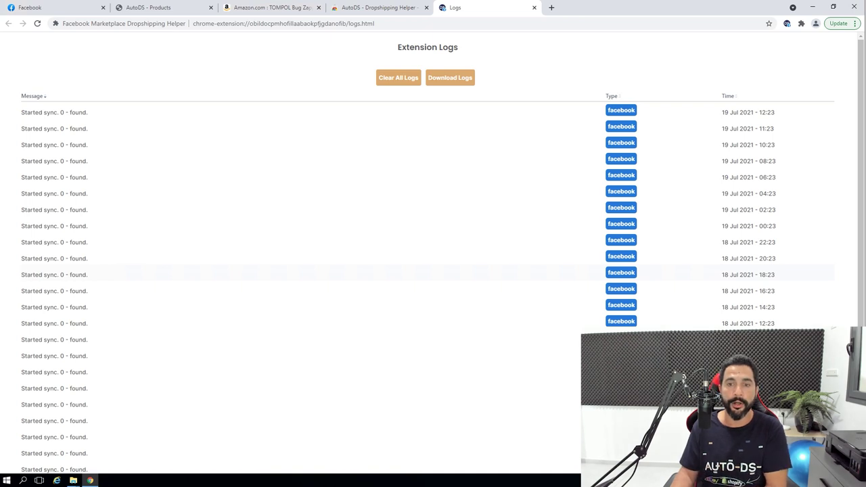
pyautogui.scroll(-3, 432, 243)
pyautogui.scroll(3, 433, 243)
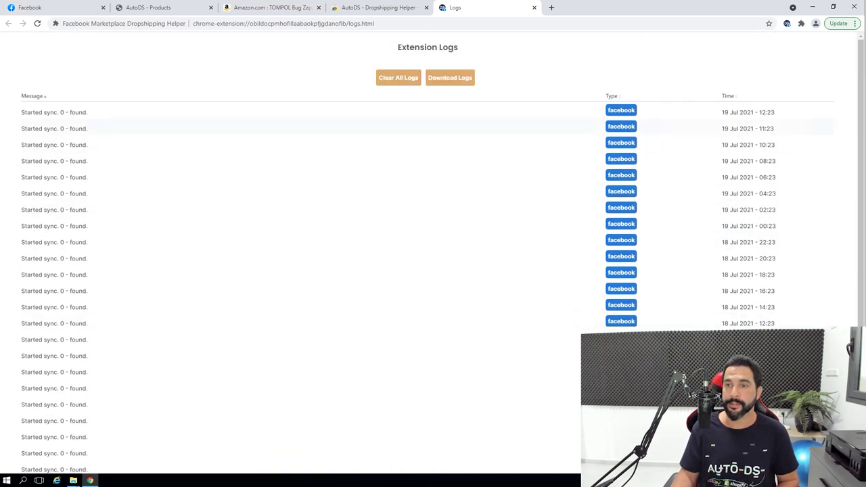
# - Set the store in the AutoDS extension's settings to Facebook_5_casestudy
pyautogui.click(786, 23)
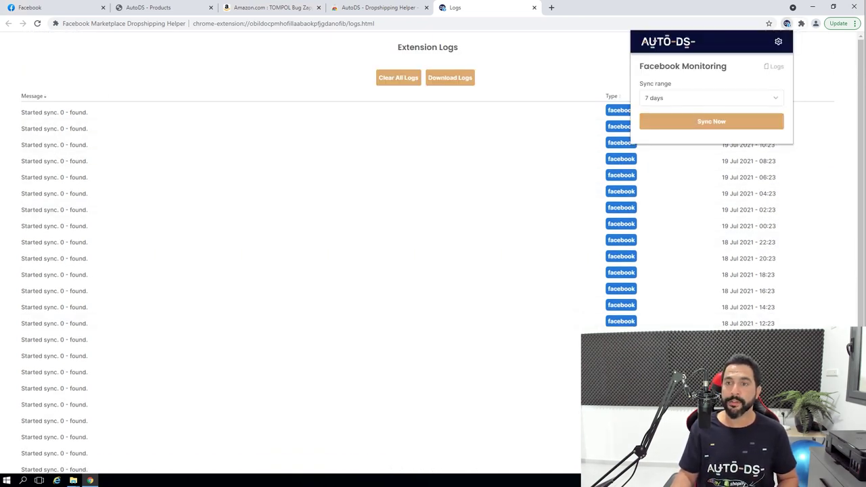
pyautogui.click(777, 41)
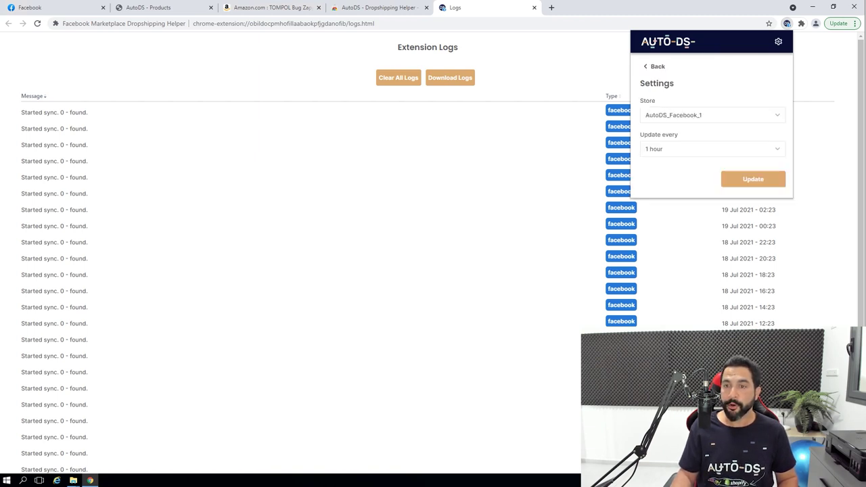
pyautogui.click(710, 115)
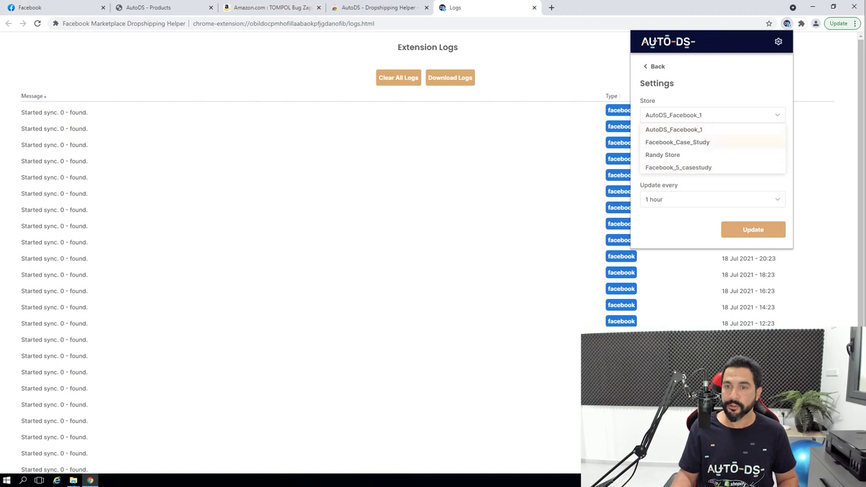
pyautogui.click(678, 167)
pyautogui.click(710, 115)
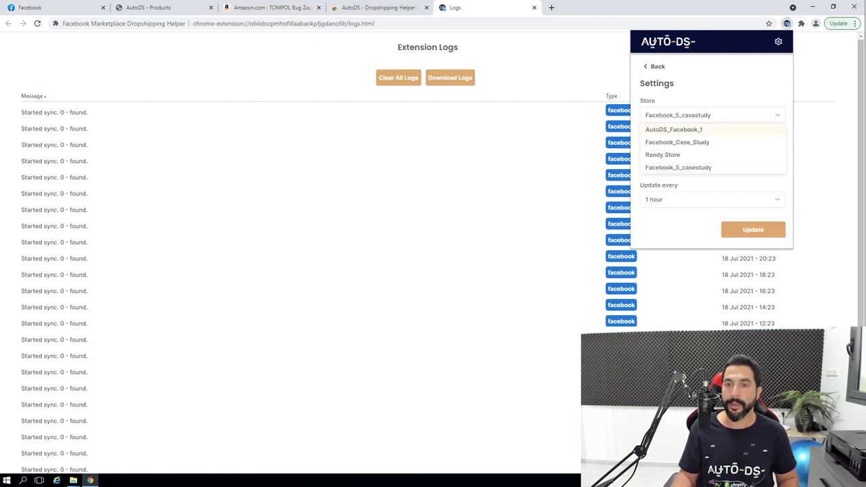
pyautogui.click(678, 167)
# - Review the update interval choices, keep 1 hour, and save the extension's settings
pyautogui.click(710, 148)
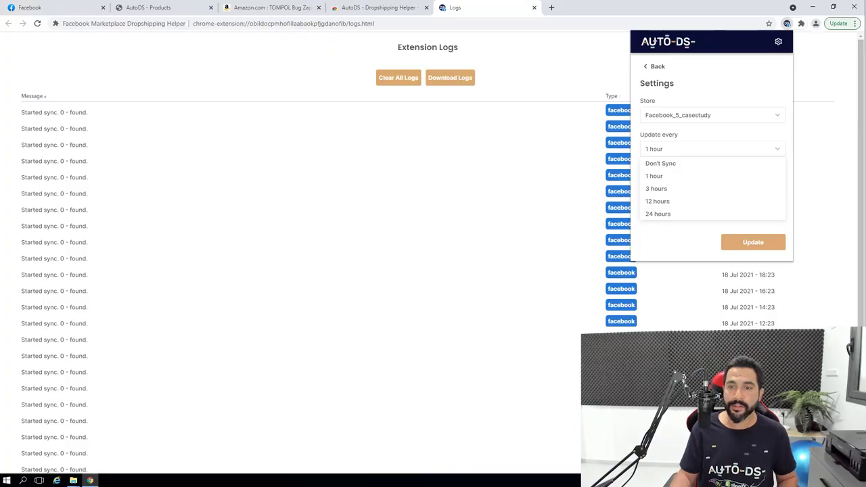
pyautogui.press('Escape')
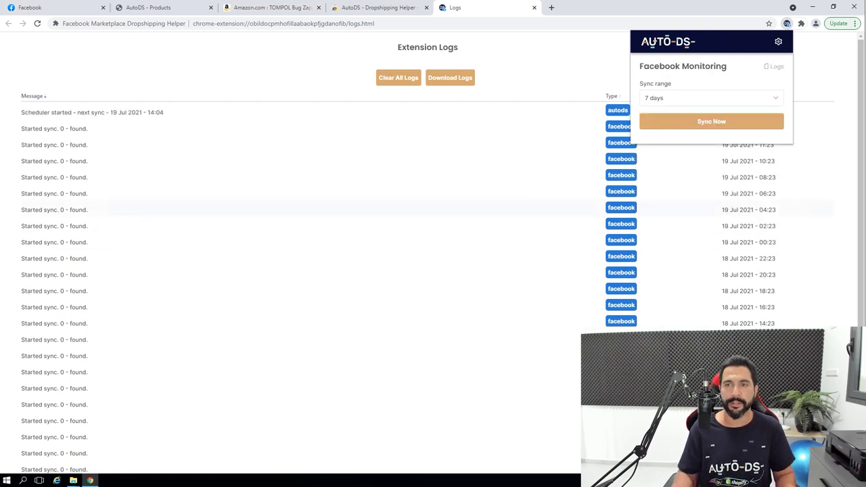
pyautogui.press('Escape')
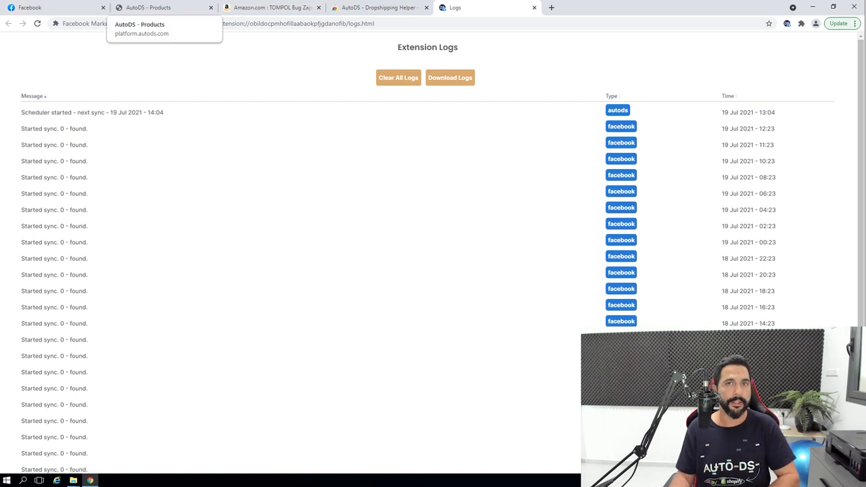
# - Switch to the Facebook listing and review the bug zapper's preview and full description
pyautogui.click(152, 7)
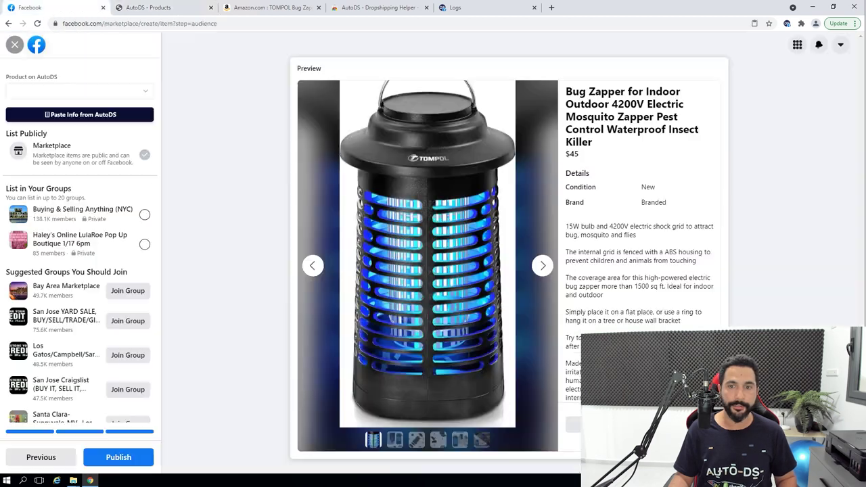
pyautogui.scroll(-5, 639, 203)
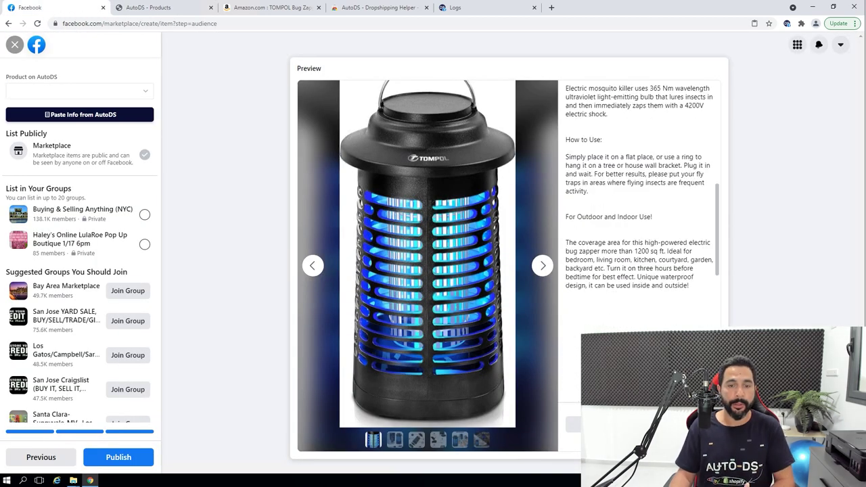
pyautogui.scroll(3, 639, 203)
pyautogui.scroll(2, 639, 203)
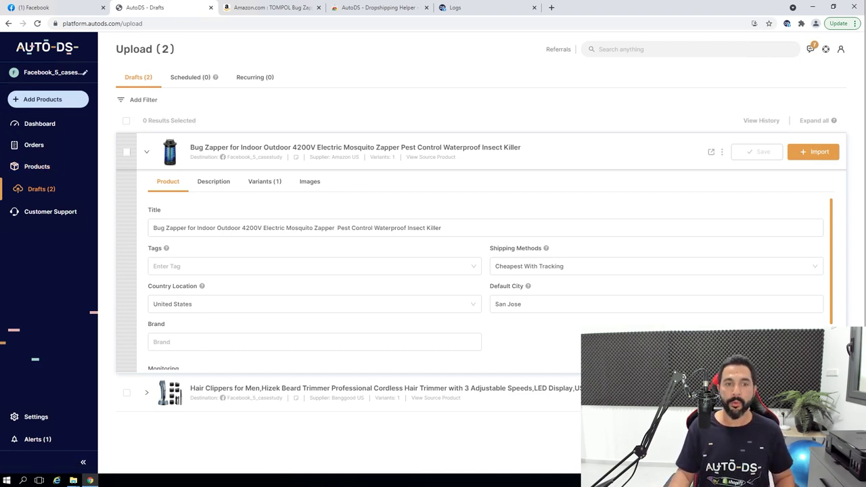
# - Import the bug zapper draft into the Facebook_5_casestudy store in AutoDS and open the store's product list
pyautogui.click(265, 181)
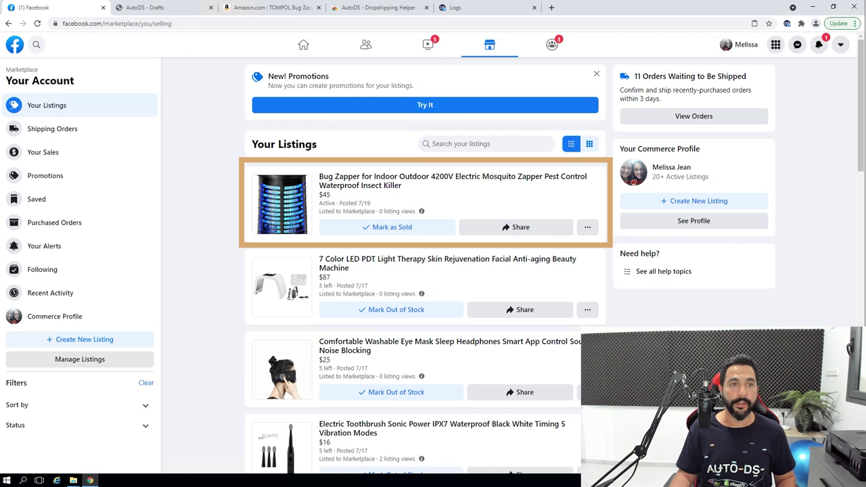
pyautogui.hotkey('ctrl', 'Tab')
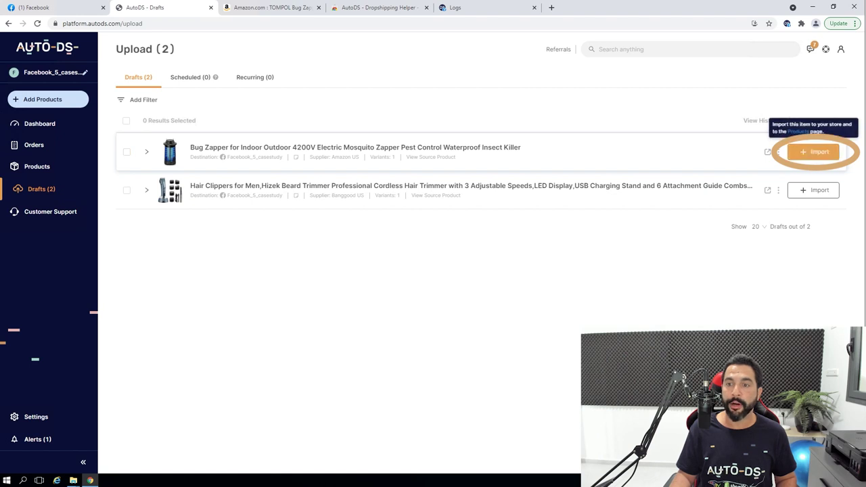
pyautogui.click(813, 151)
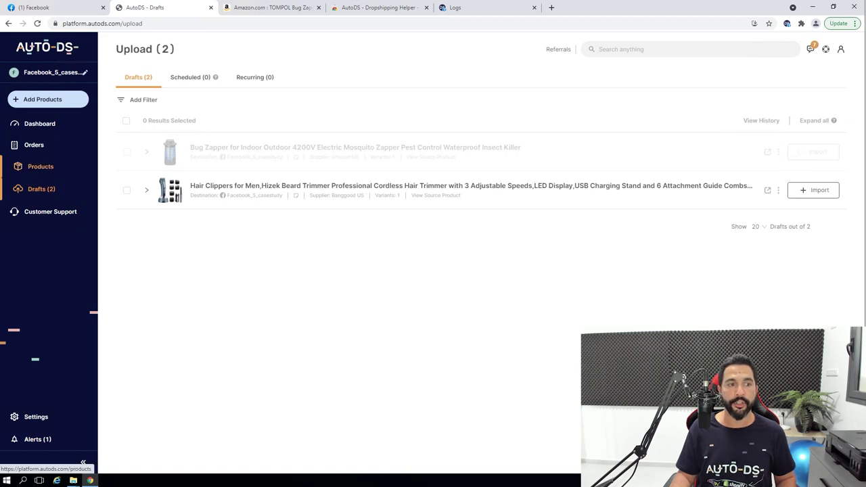
pyautogui.click(40, 167)
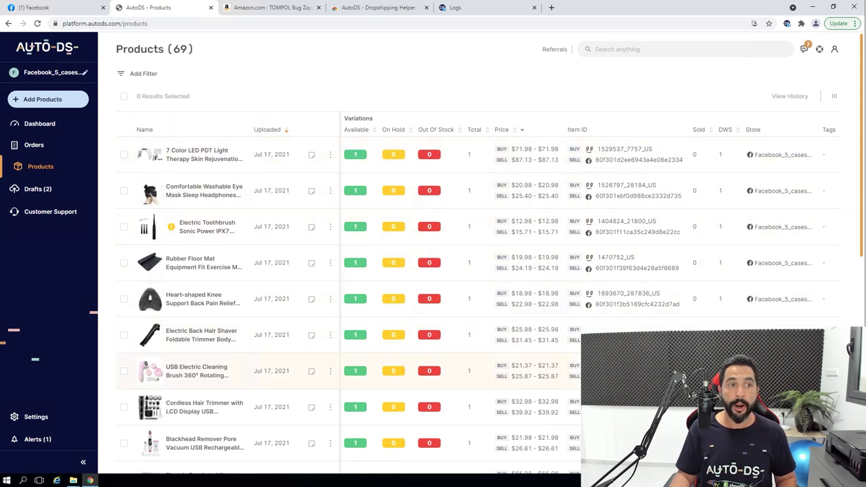
# - Switch to Facebook Marketplace and look through the account's own listings
pyautogui.hotkey('ctrl', '1')
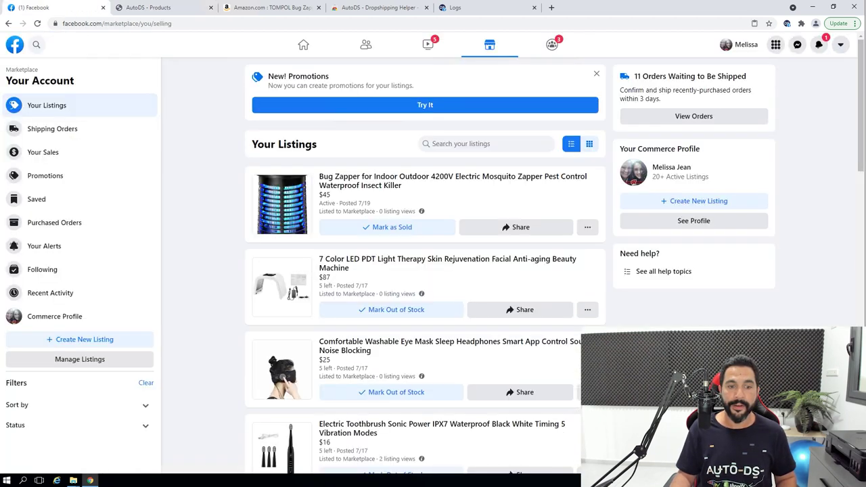
pyautogui.scroll(-1, 424, 271)
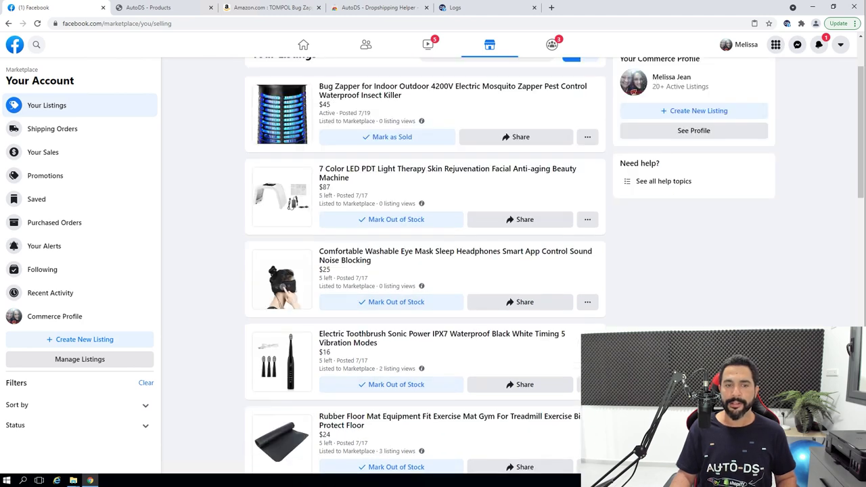
pyautogui.scroll(-1, 425, 271)
pyautogui.scroll(3, 425, 271)
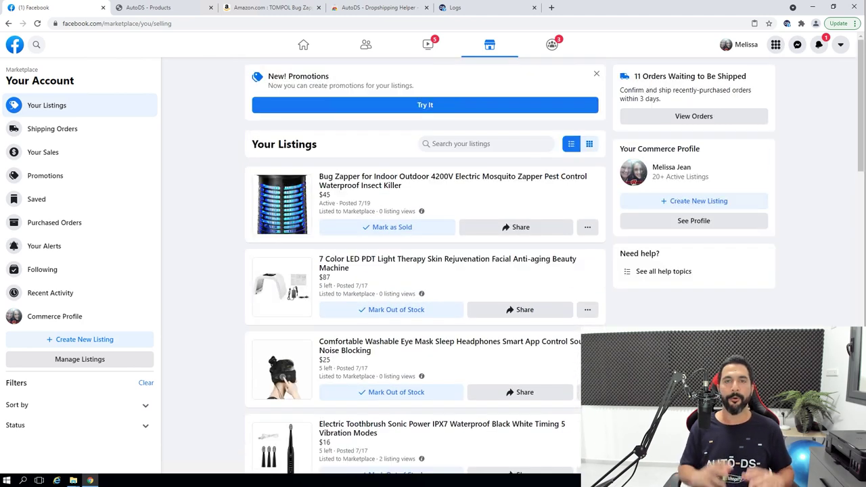
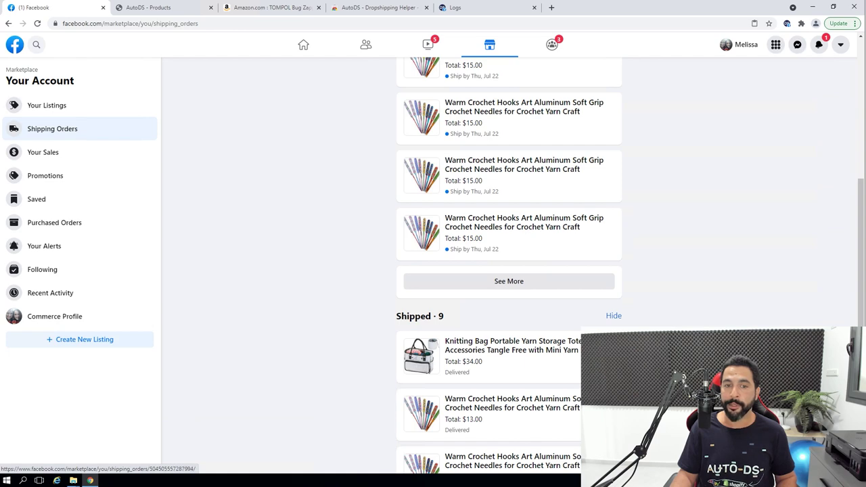
# - Look through the Marketplace shipping orders, both those already shipped and those waiting to be shipped
pyautogui.scroll(-3, 508, 271)
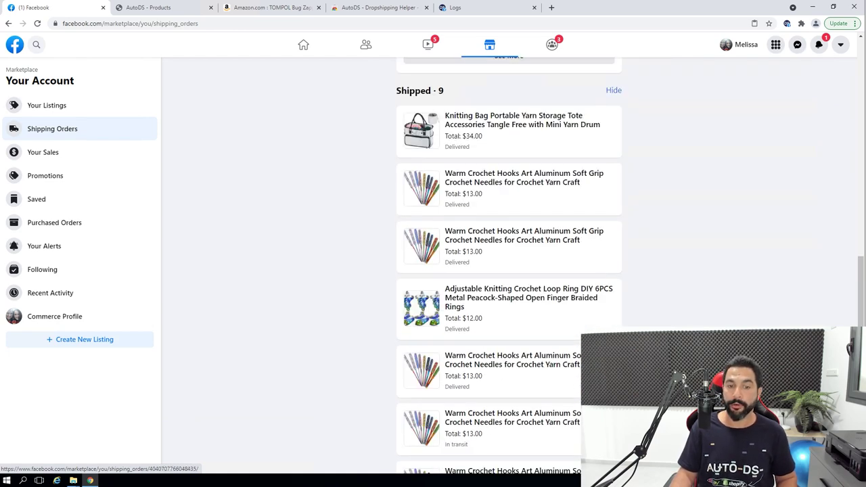
pyautogui.scroll(-3, 509, 270)
pyautogui.scroll(3, 509, 270)
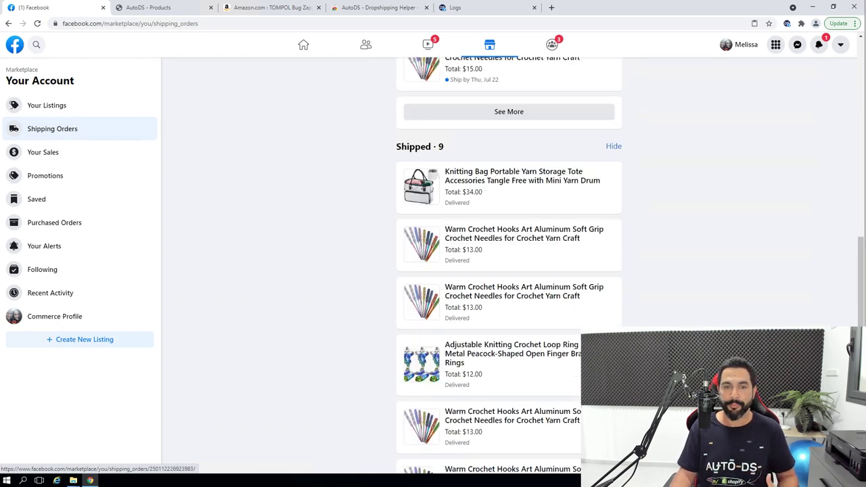
pyautogui.scroll(4, 508, 270)
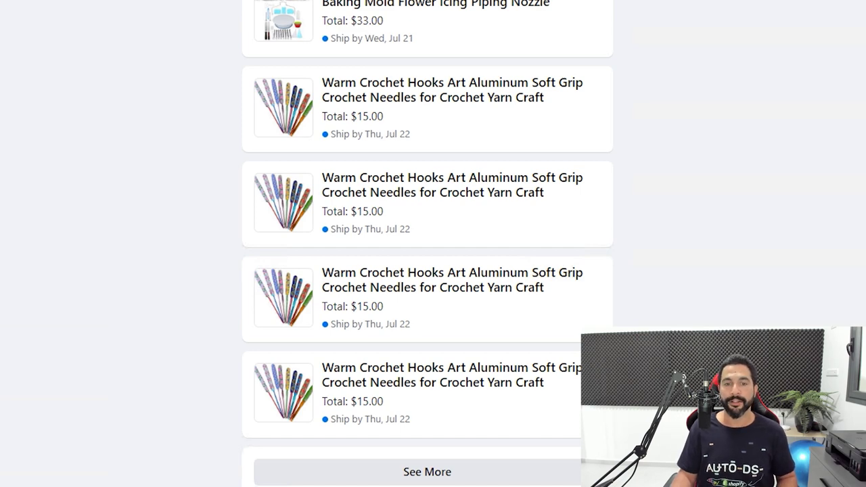
pyautogui.scroll(7, 428, 244)
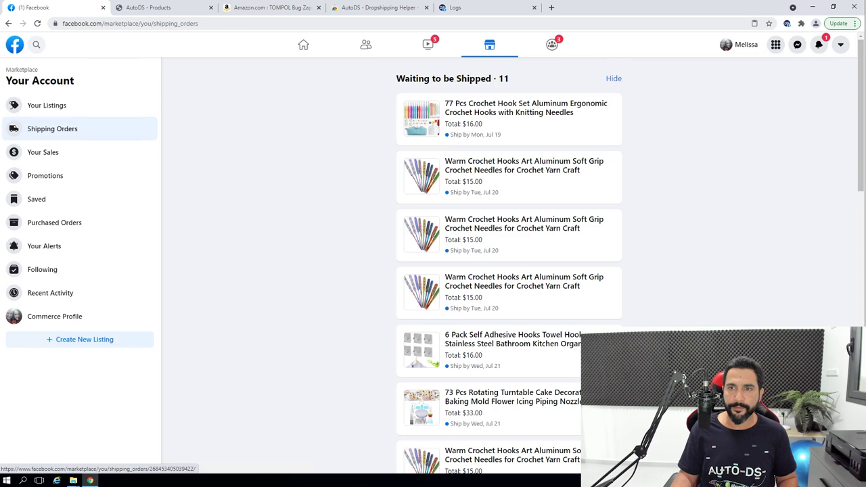
# - Search the AutoDS products for "warm", open the Warm Crochet Hooks product and view its variants
pyautogui.hotkey('ctrl', 'Tab')
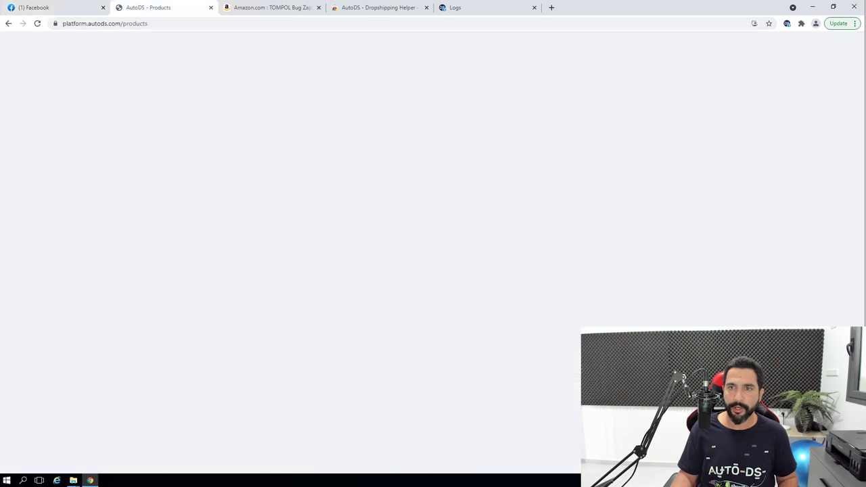
pyautogui.write('warm')
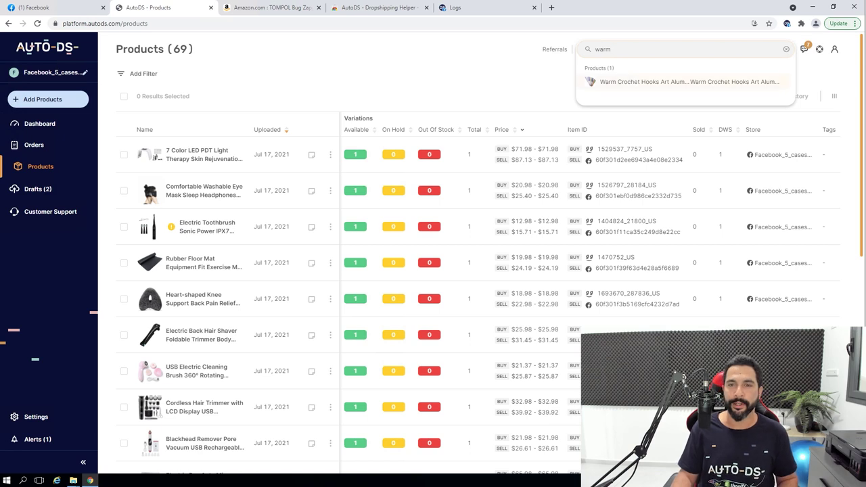
pyautogui.press('Return')
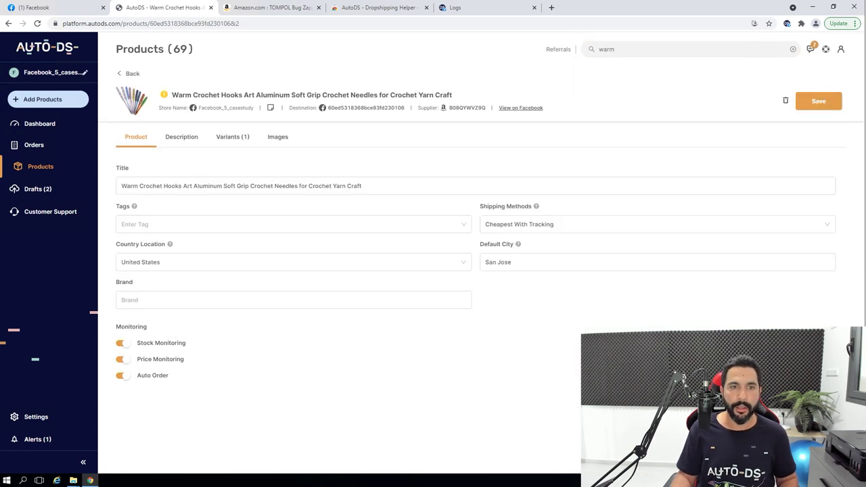
pyautogui.click(232, 136)
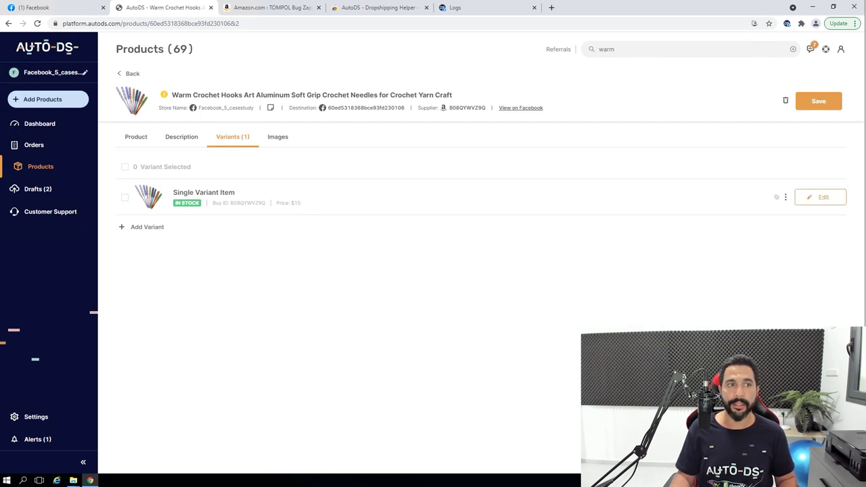
# - Return to the Facebook shipping orders and compare the crochet hooks' sale prices in shipped and waiting orders
pyautogui.hotkey('ctrl', '1')
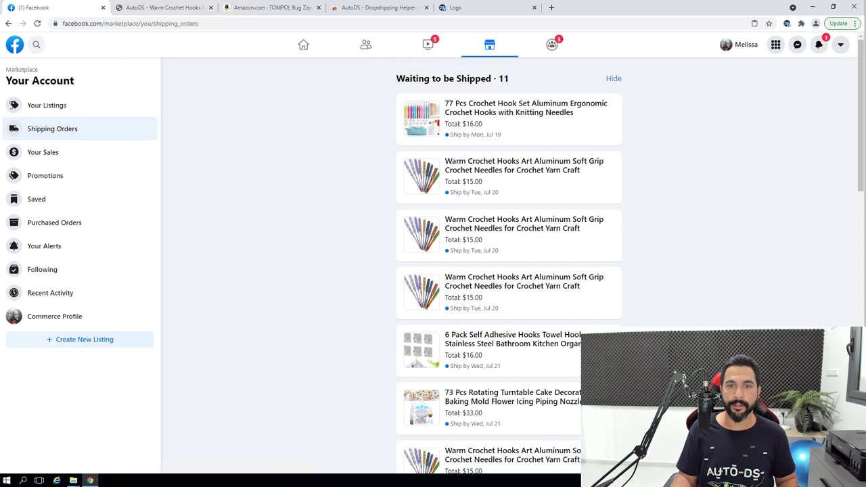
pyautogui.scroll(-13, 509, 271)
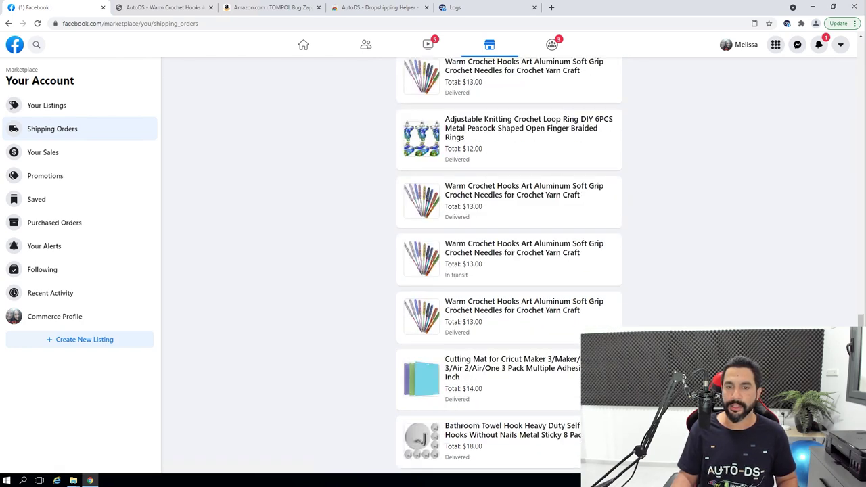
pyautogui.scroll(3, 509, 270)
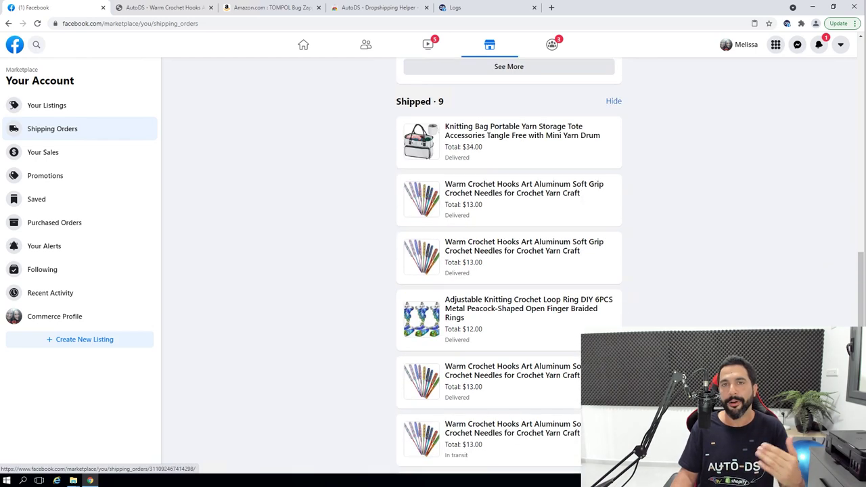
pyautogui.scroll(3, 509, 270)
pyautogui.scroll(6, 509, 271)
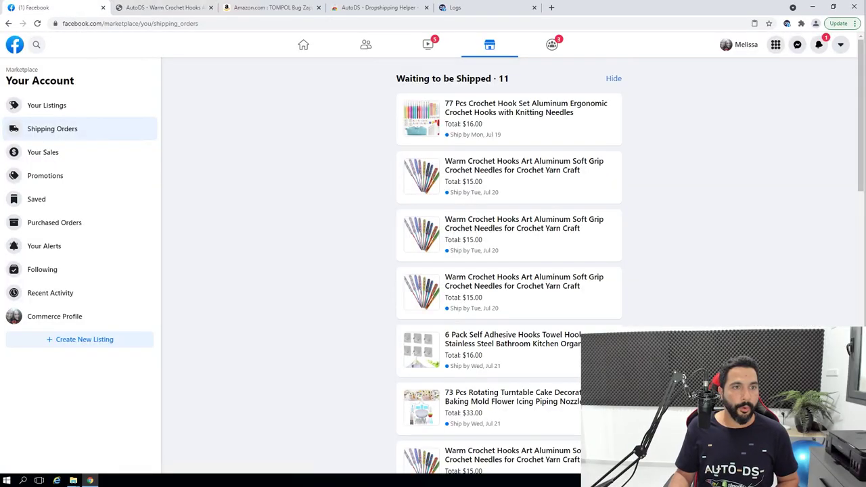
# - Check the crochet hooks variant's pricing and total profit in AutoDS, and view its Amazon supplier page
pyautogui.hotkey('ctrl', 'Tab')
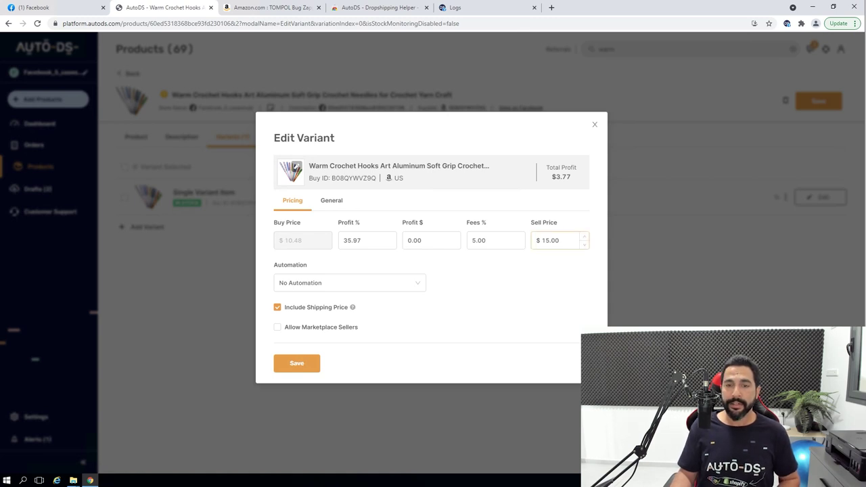
pyautogui.doubleClick(560, 176)
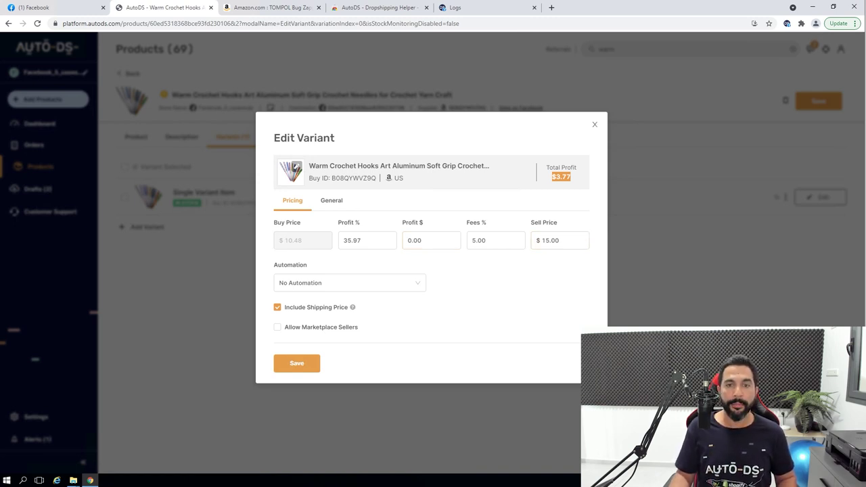
pyautogui.press('Escape')
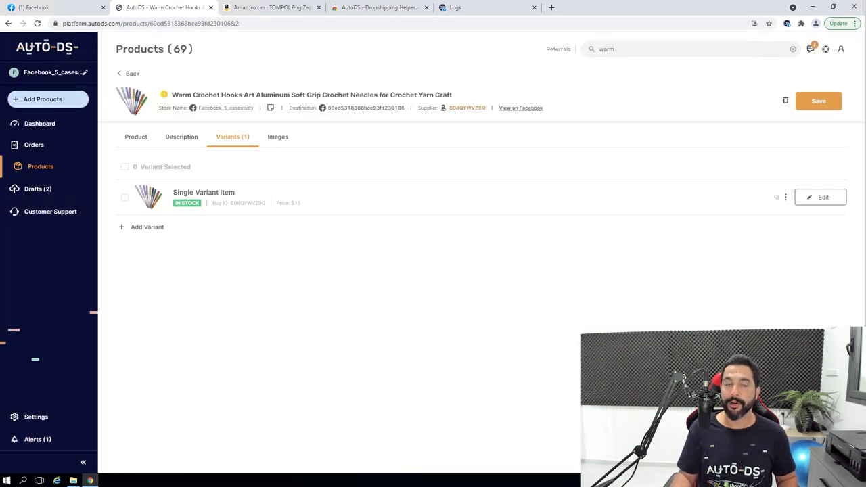
pyautogui.click(467, 108)
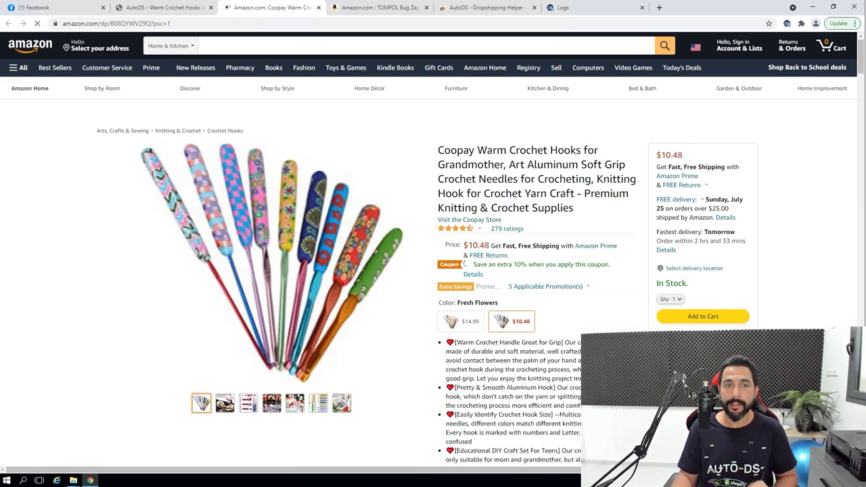
pyautogui.hotkey('ctrl', 'shift', 'Tab')
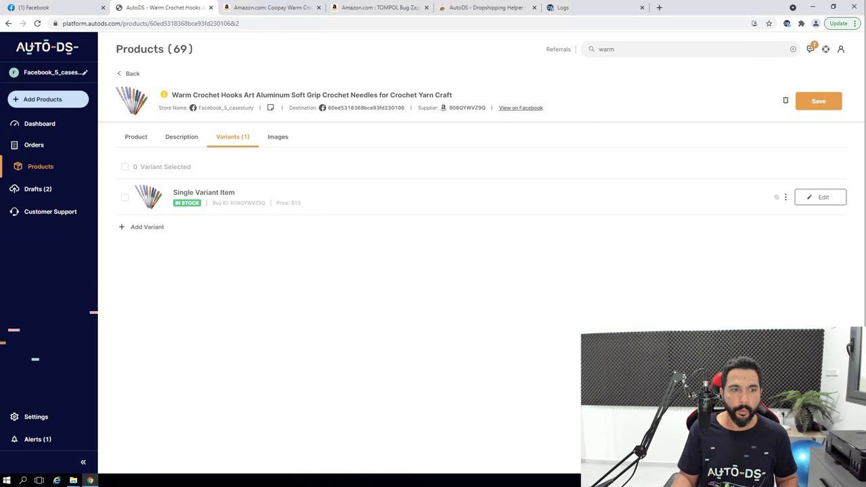
# - Review the Warm Crochet Hooks variant's buy price, fees and sell price in AutoDS against its Amazon supplier page
pyautogui.click(820, 196)
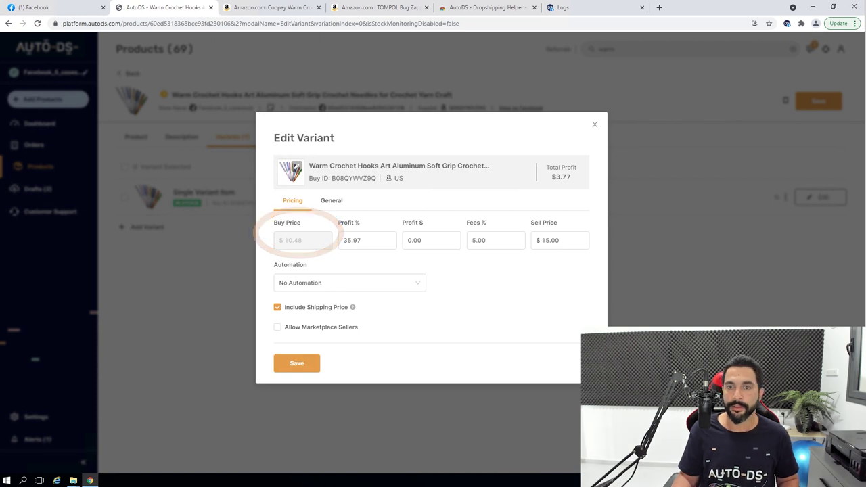
pyautogui.hotkey('ctrl', 'Tab')
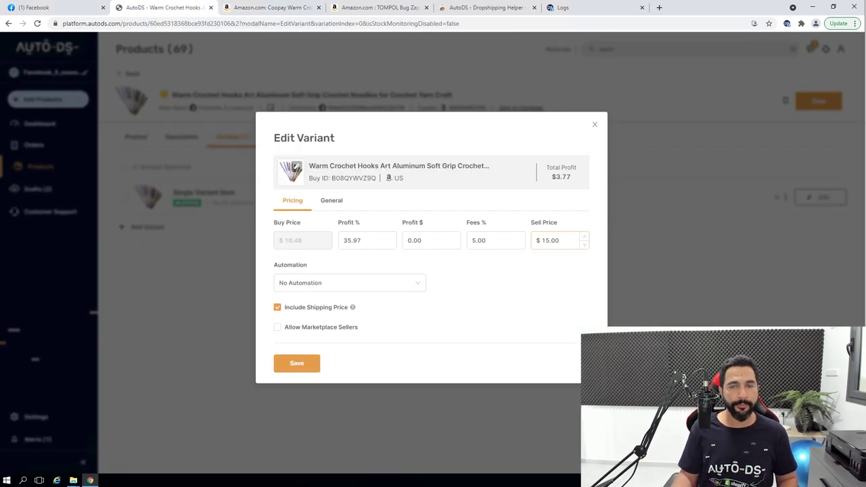
pyautogui.click(491, 240)
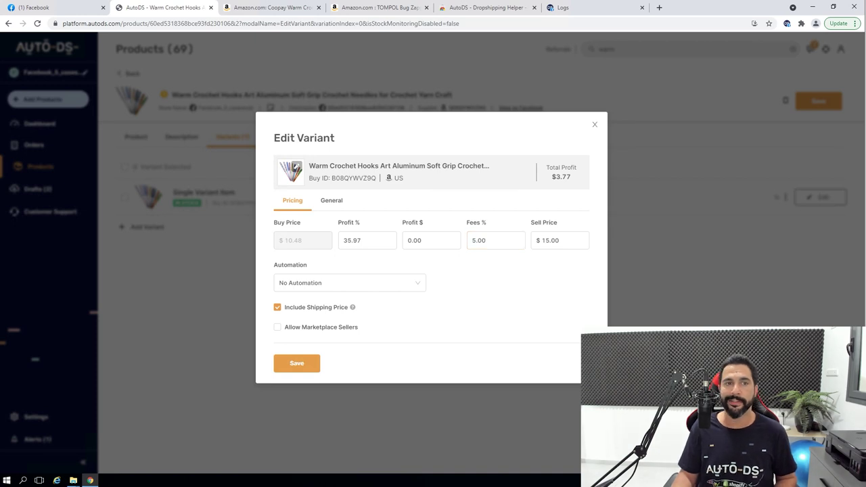
pyautogui.hotkey('ctrl', 'Tab')
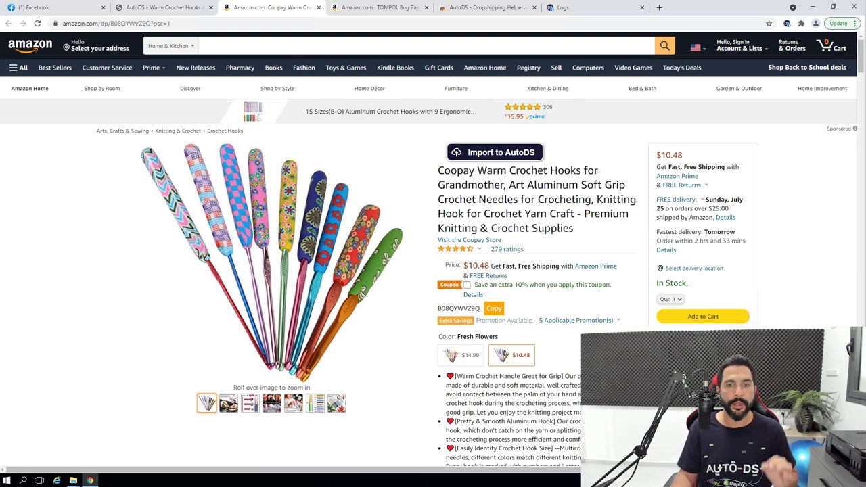
pyautogui.click(162, 7)
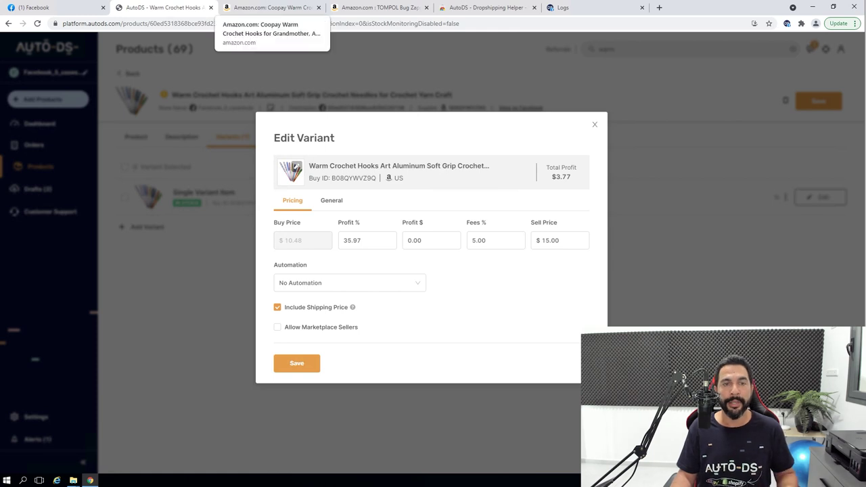
pyautogui.click(271, 7)
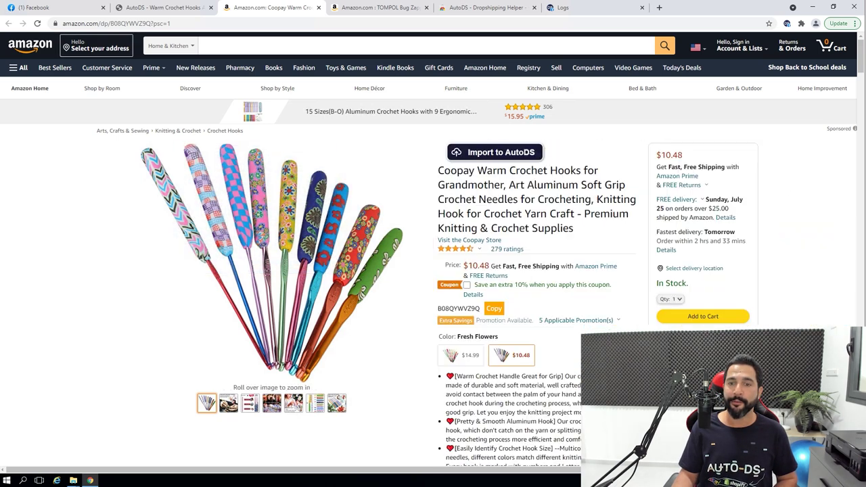
pyautogui.hotkey('ctrl', 'shift', 'Tab')
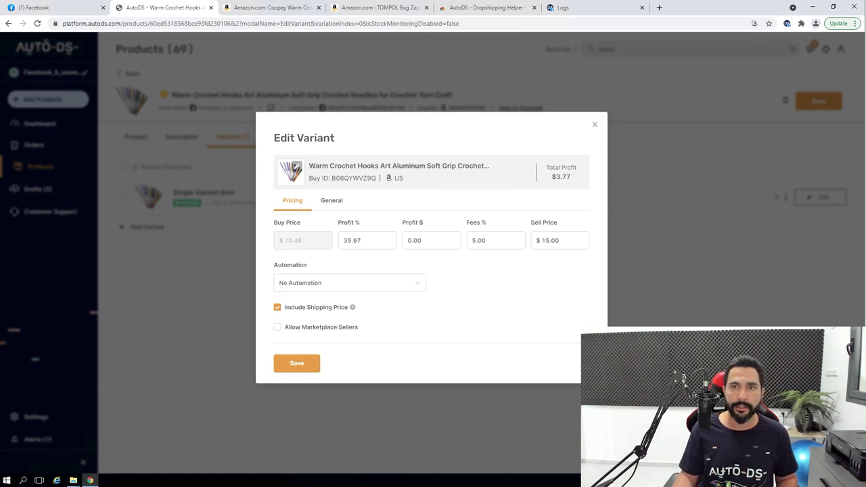
# - Look through the Facebook Marketplace shipping orders again, covering the waiting crochet hooks orders and the shipped ones
pyautogui.hotkey('ctrl', 'shift', 'Tab')
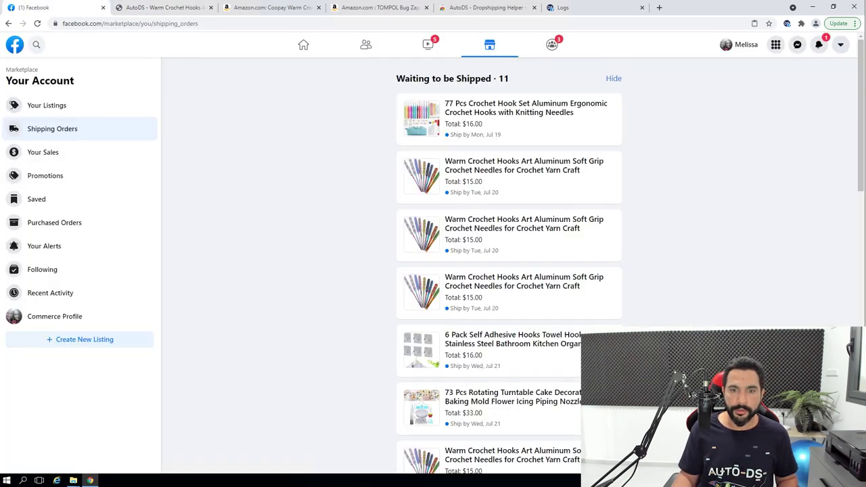
pyautogui.scroll(-2, 508, 271)
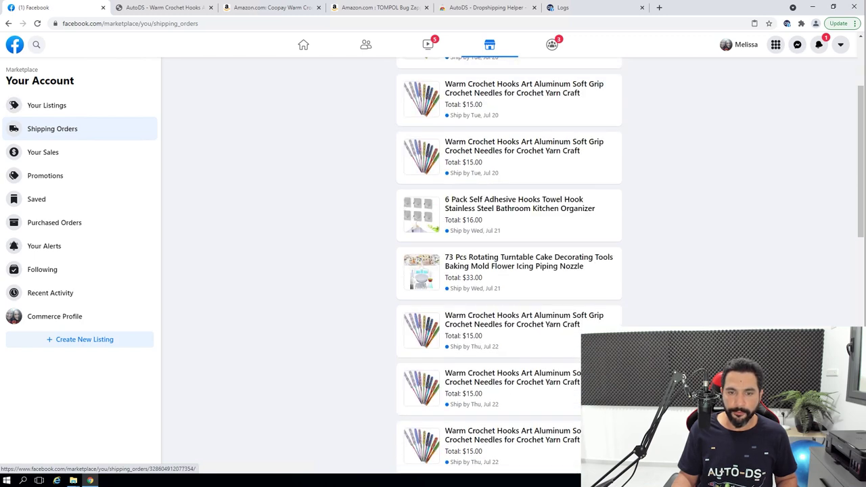
pyautogui.scroll(-1, 508, 270)
pyautogui.scroll(-1, 509, 270)
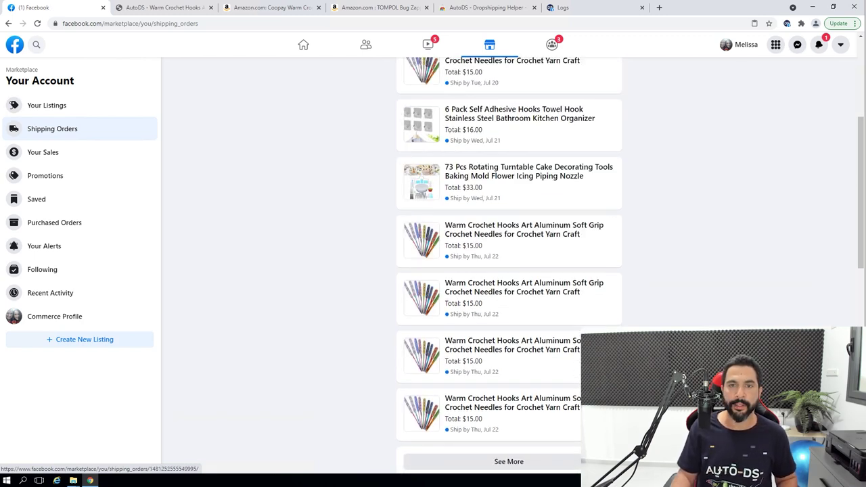
pyautogui.scroll(3, 509, 271)
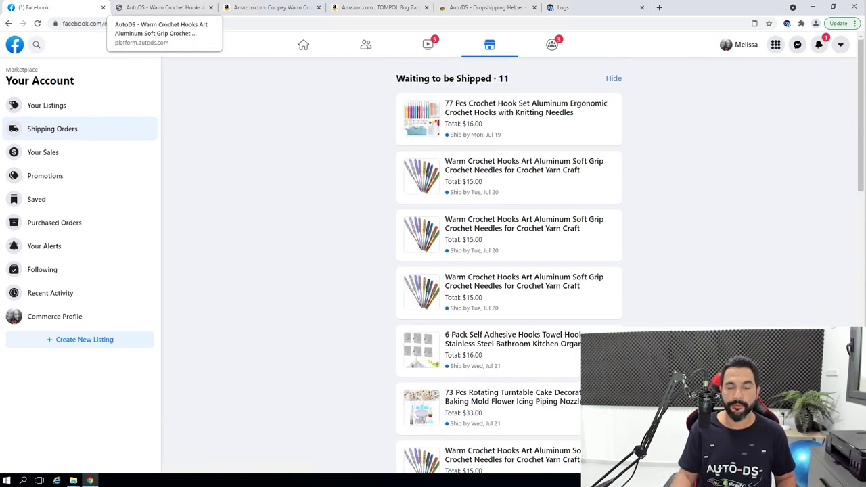
pyautogui.scroll(-8, 509, 270)
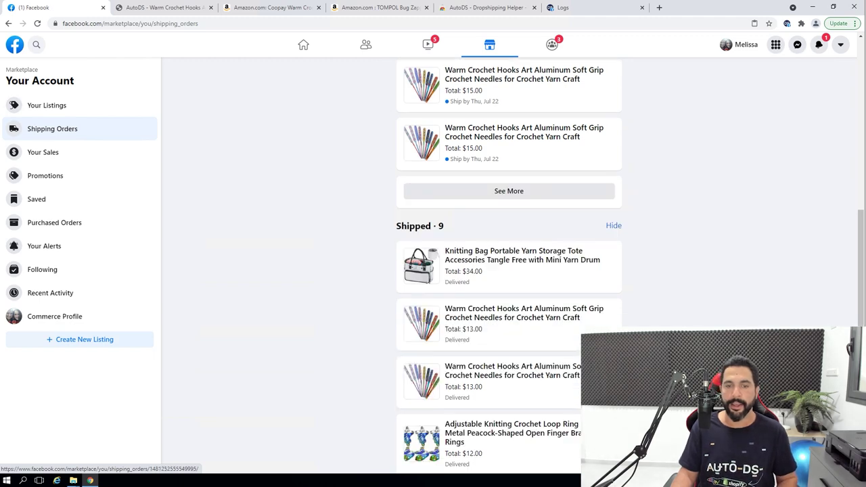
pyautogui.scroll(-2, 509, 270)
pyautogui.scroll(-2, 508, 271)
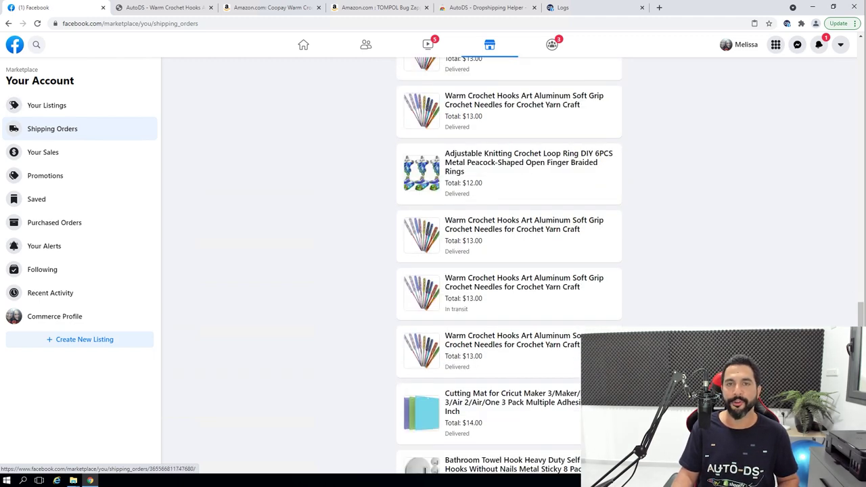
pyautogui.scroll(12, 509, 270)
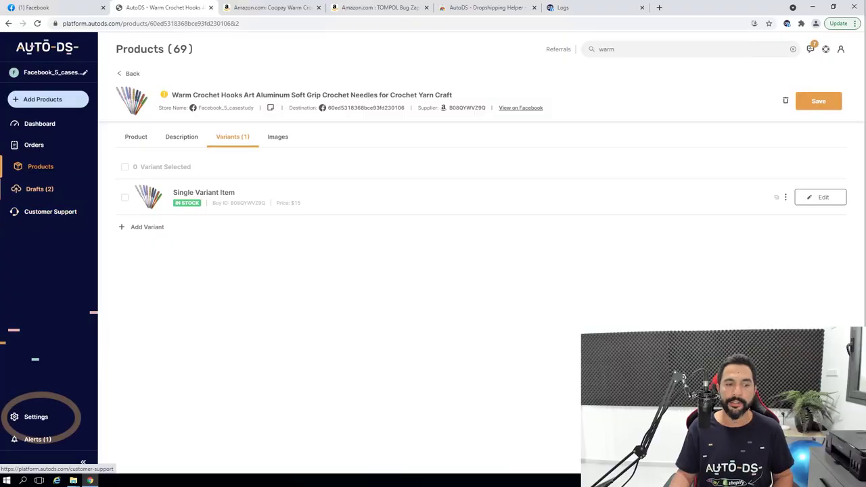
# - Open the Users settings in AutoDS and examine the privileges offered in the form for adding a user
pyautogui.click(39, 417)
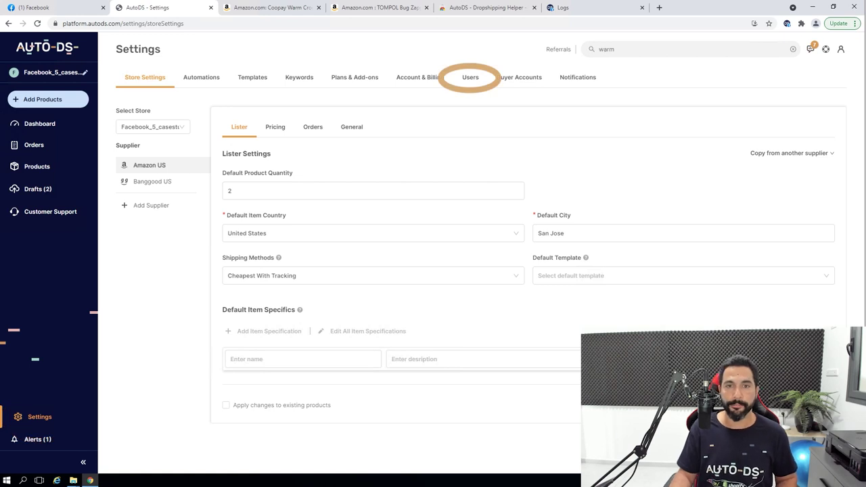
pyautogui.click(470, 78)
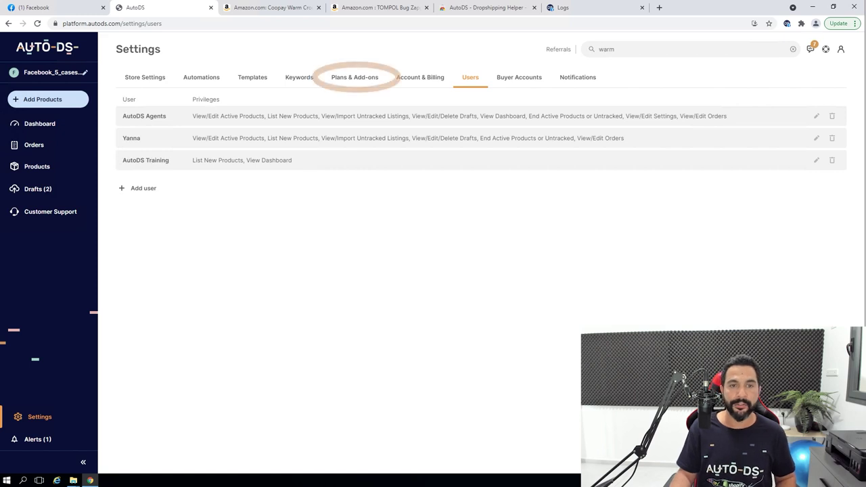
pyautogui.click(354, 77)
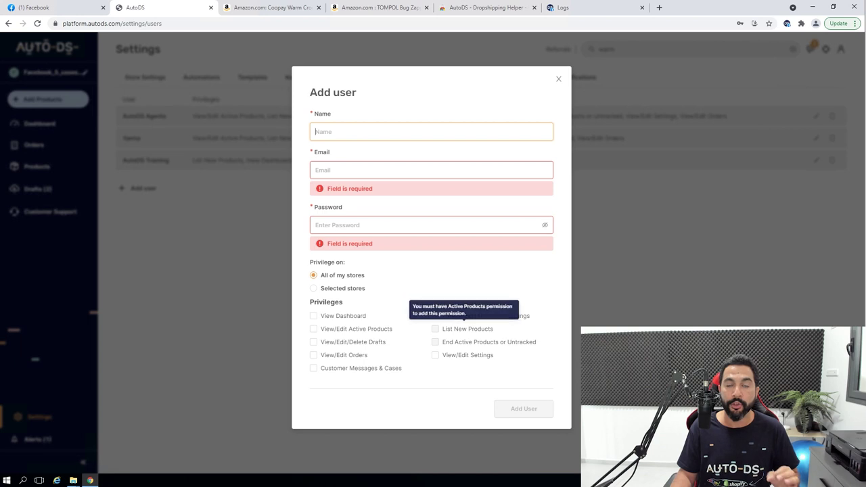
pyautogui.moveTo(435, 328)
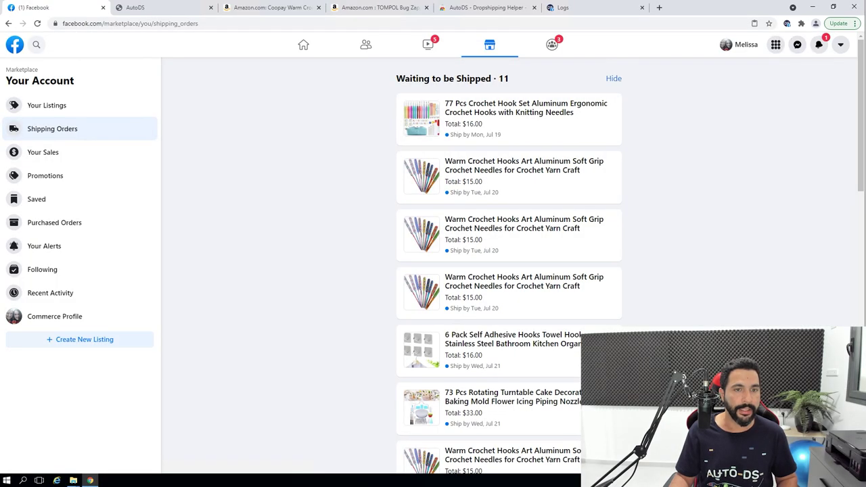
# - View the Bug Zapper listing from the Facebook Marketplace listings and read through its details, description and seller information
pyautogui.click(46, 105)
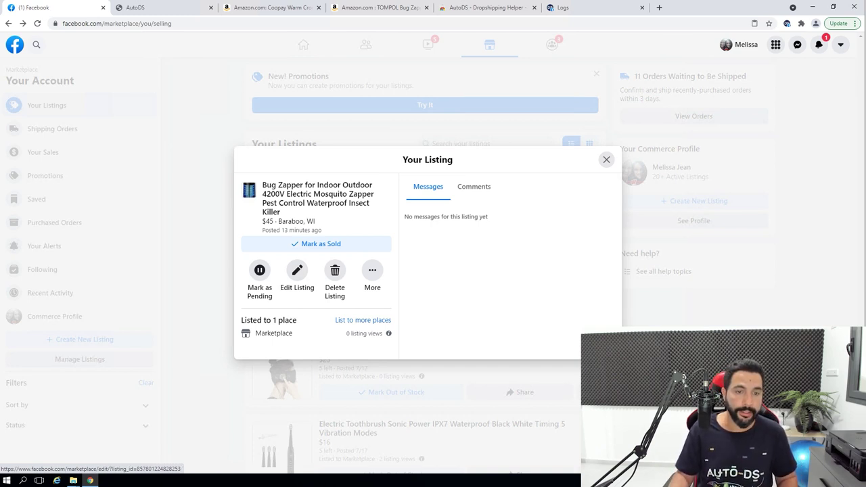
pyautogui.click(372, 270)
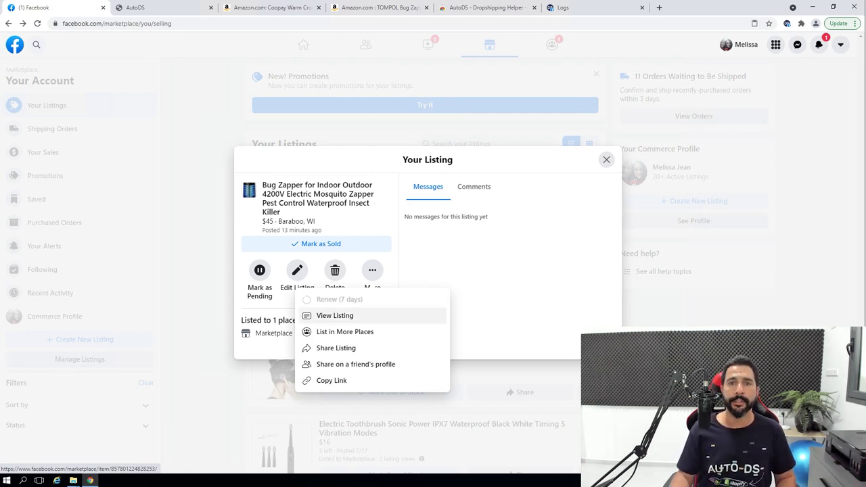
pyautogui.click(334, 315)
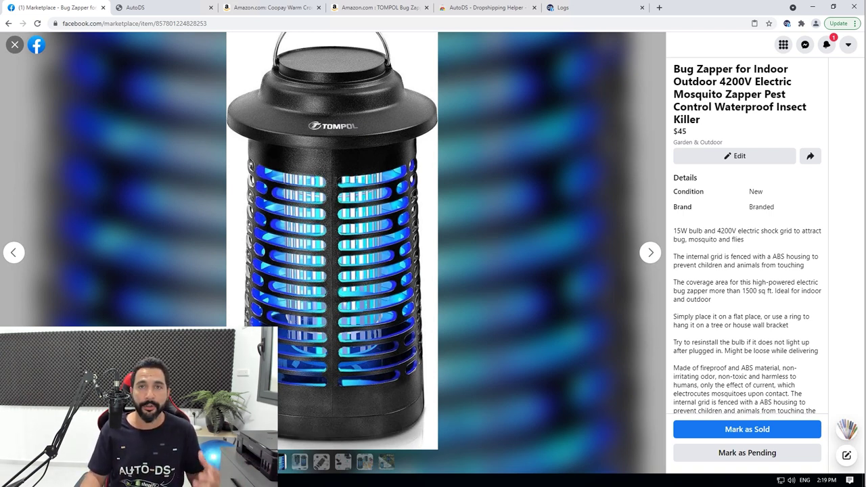
pyautogui.scroll(-2, 747, 237)
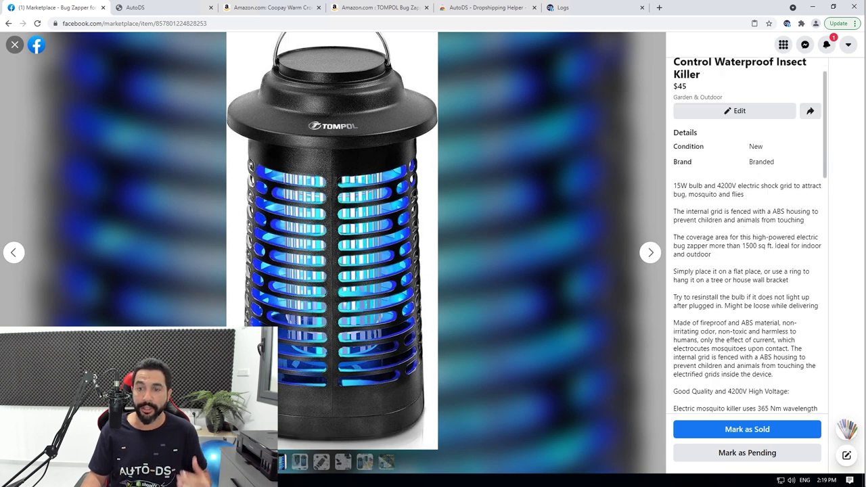
pyautogui.scroll(-5, 747, 237)
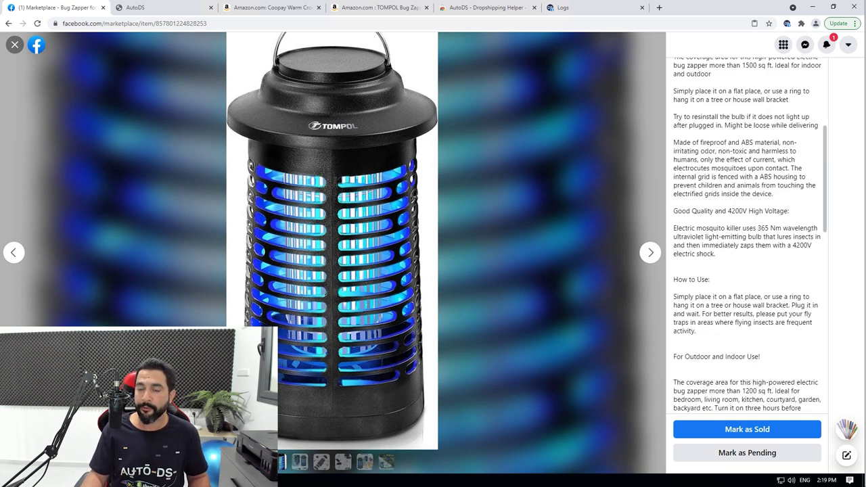
pyautogui.scroll(-3, 747, 237)
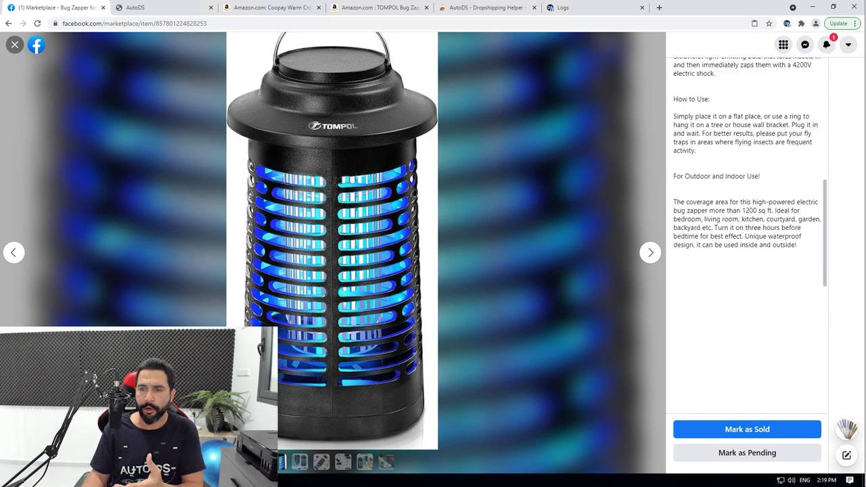
pyautogui.scroll(-4, 747, 237)
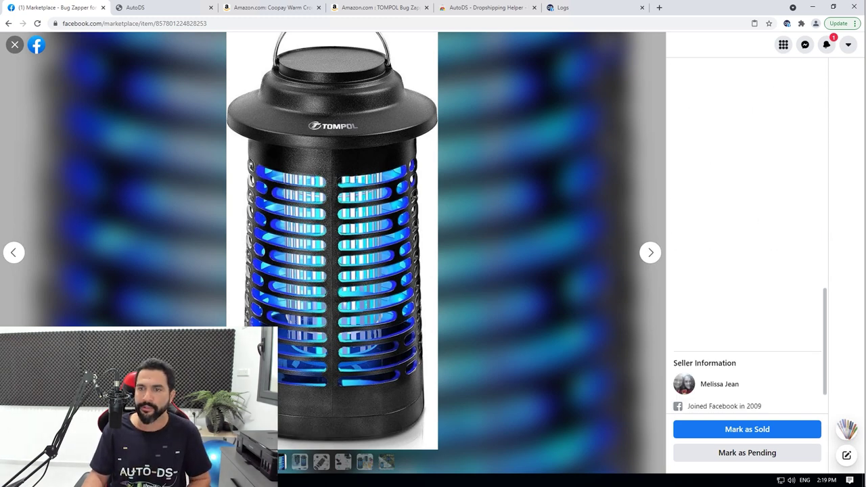
pyautogui.scroll(12, 746, 237)
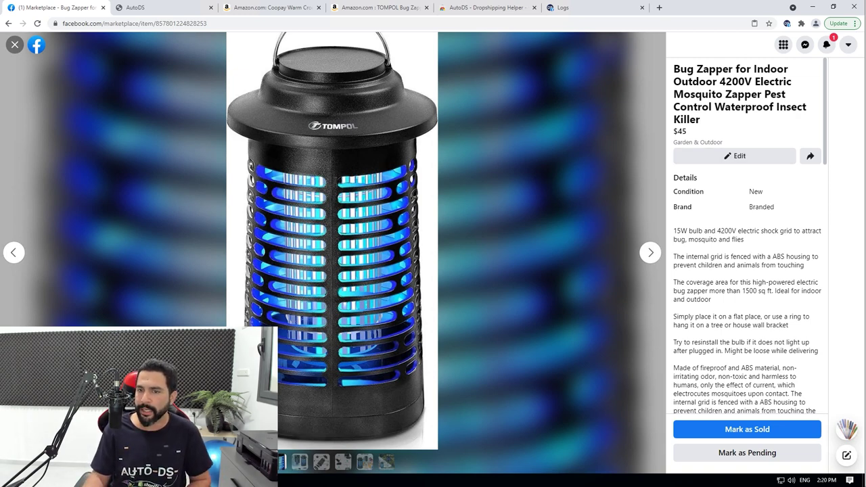
pyautogui.scroll(-3, 747, 237)
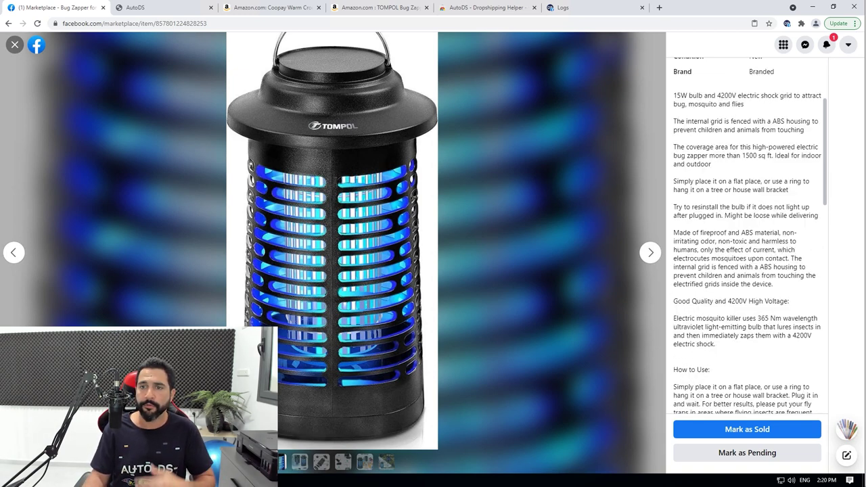
pyautogui.scroll(3, 747, 237)
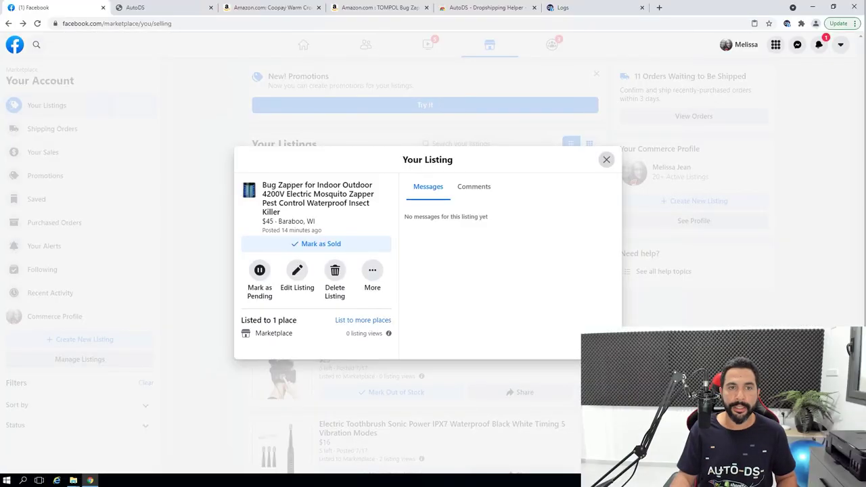
# - Close the bug zapper listing and open the waiting shipping order for the 77 Pcs Crochet Hook Set
pyautogui.click(606, 159)
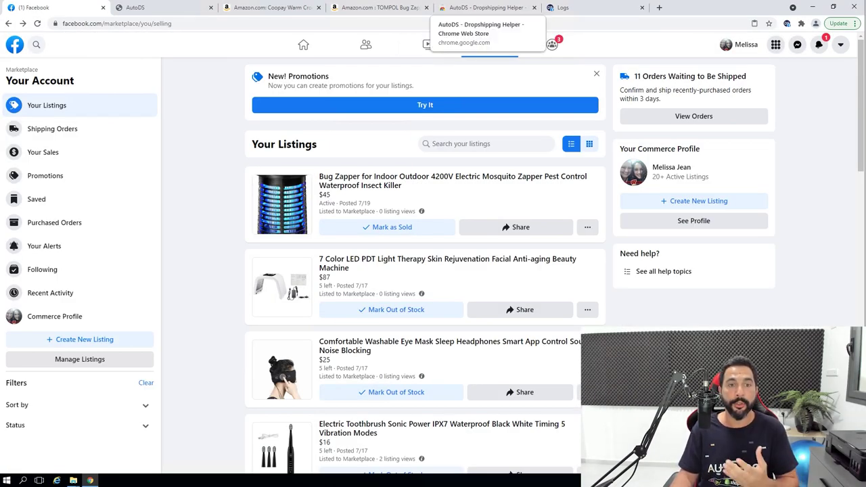
pyautogui.click(483, 7)
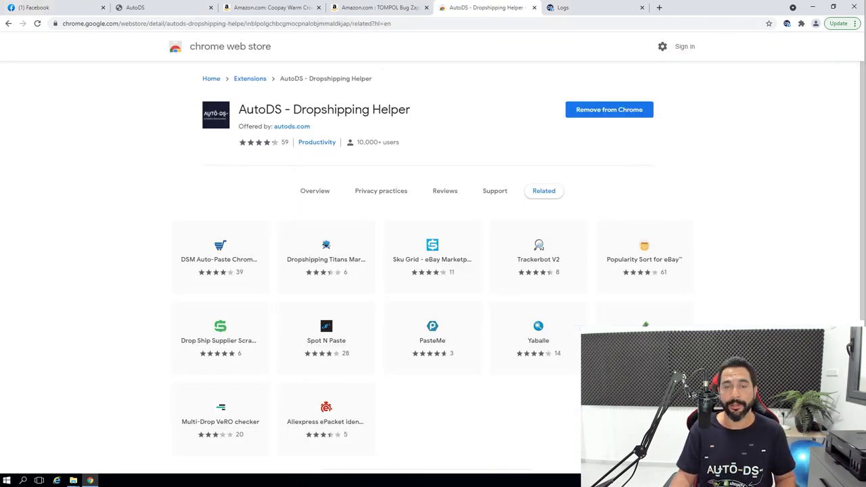
pyautogui.hotkey('ctrl', '1')
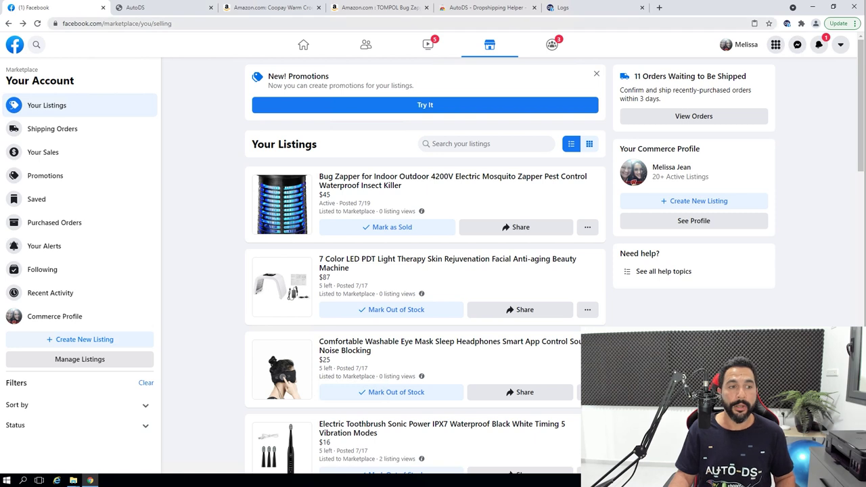
pyautogui.click(52, 128)
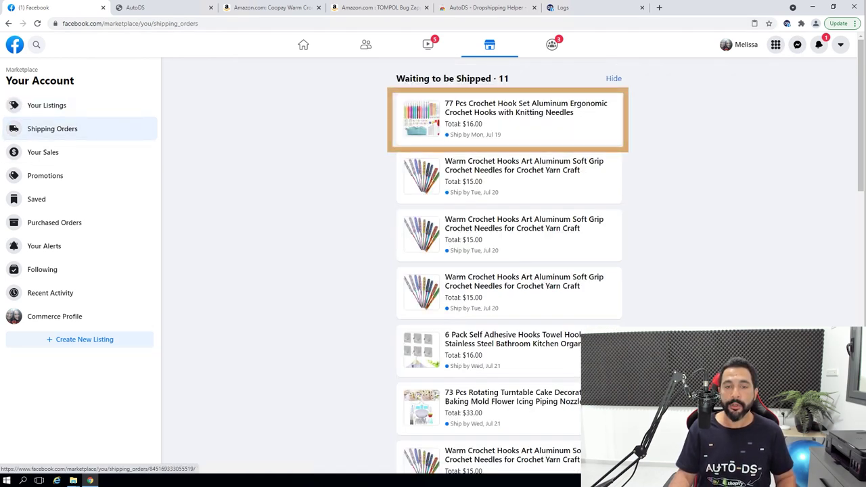
pyautogui.click(507, 118)
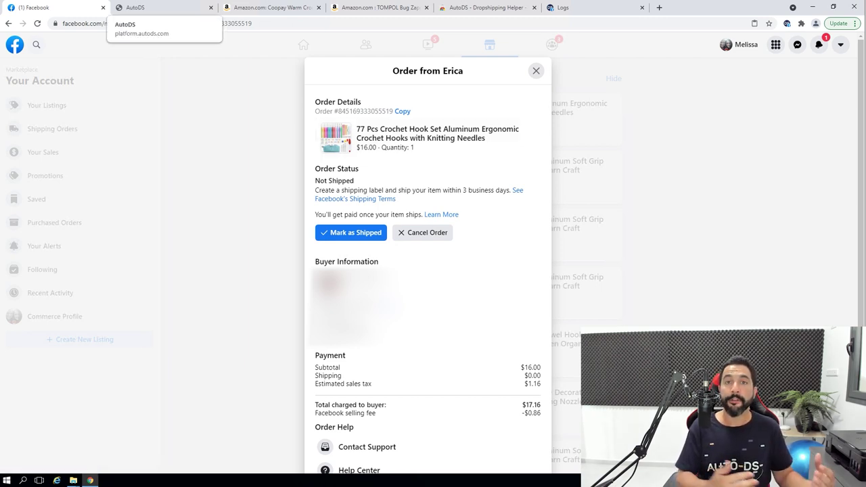
# - Search AutoDS for "crochet hooks", open the 77 Pcs Crochet Hook Set product and bring up its Amazon supplier page
pyautogui.click(149, 7)
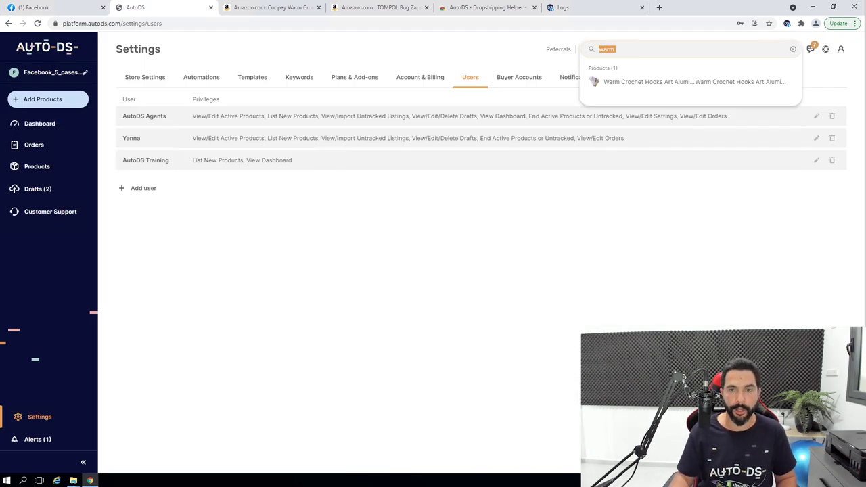
pyautogui.write('c')
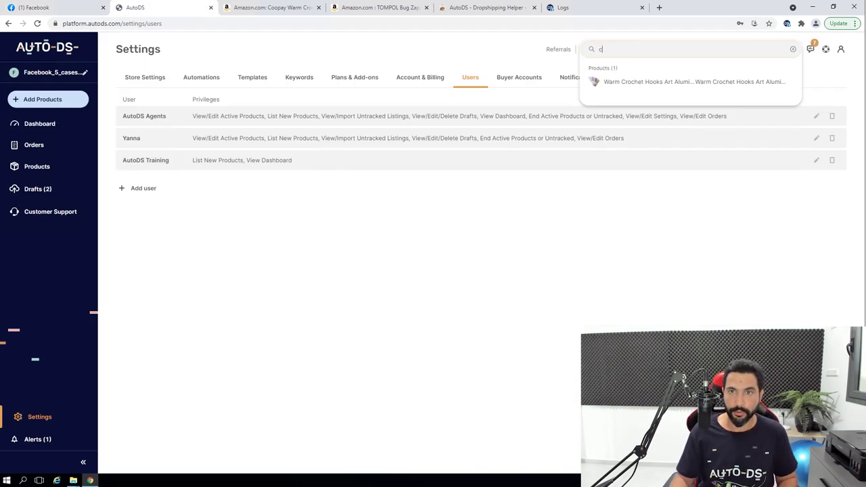
pyautogui.write('rochet hooks')
pyautogui.press('Return')
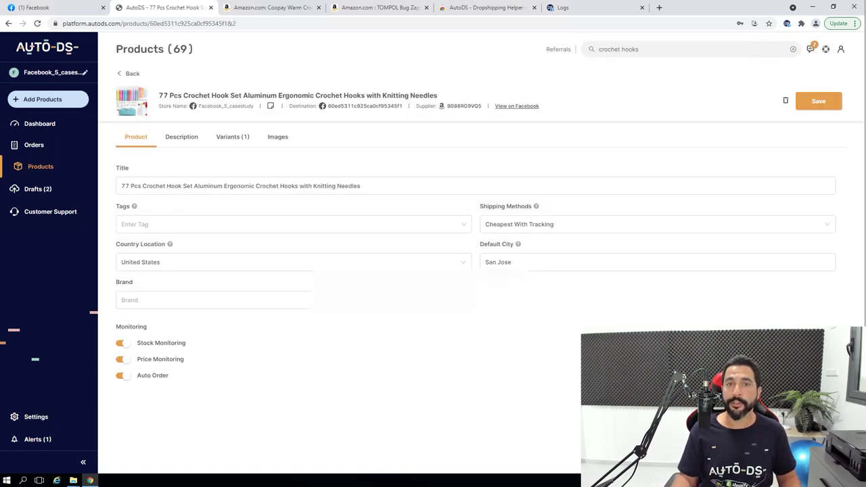
pyautogui.click(464, 106)
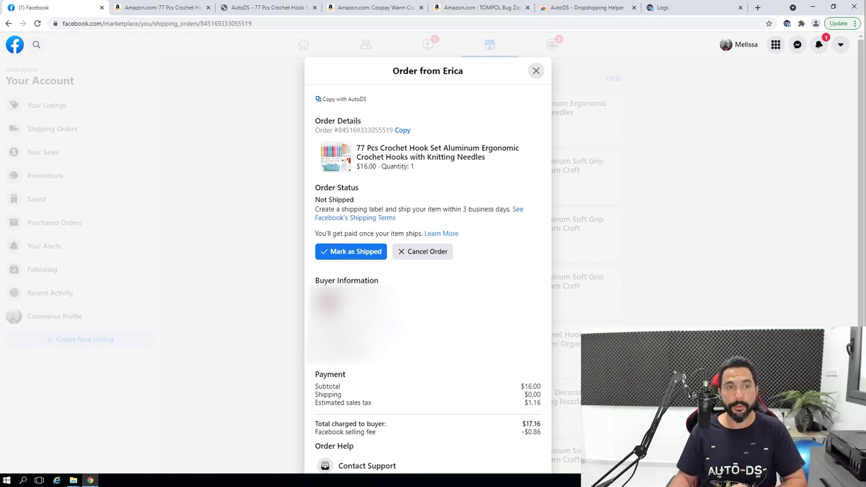
pyautogui.hotkey('ctrl', 'Tab')
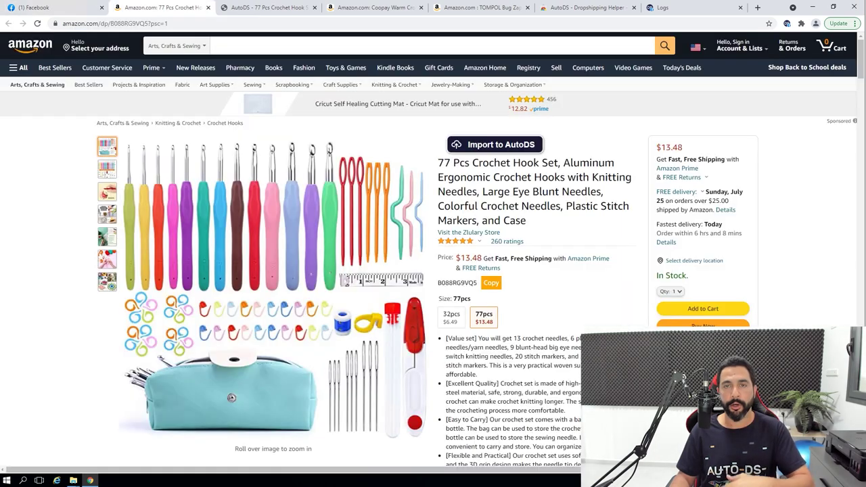